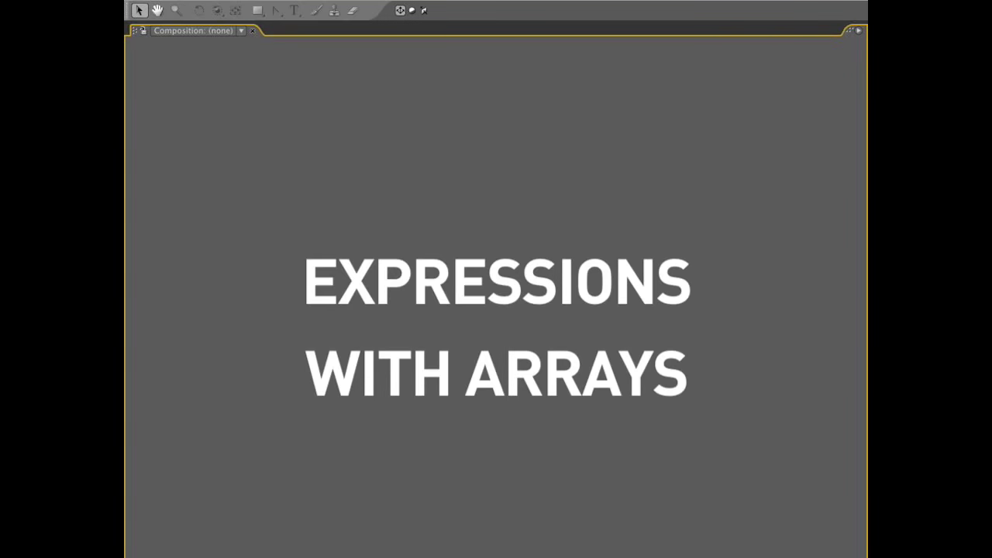
- Select both solid layers and reveal their Position properties
click(470, 303)
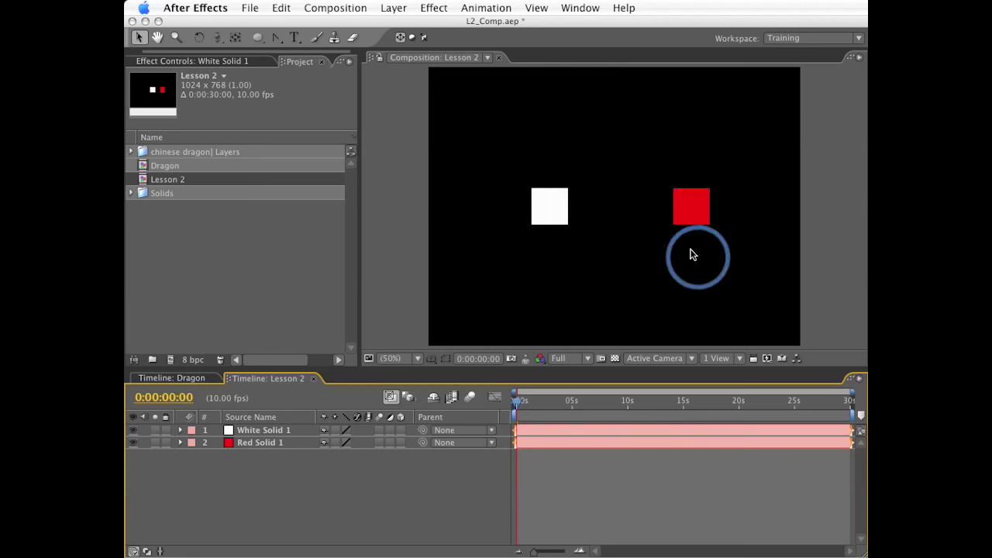
drag(272, 495, 244, 378)
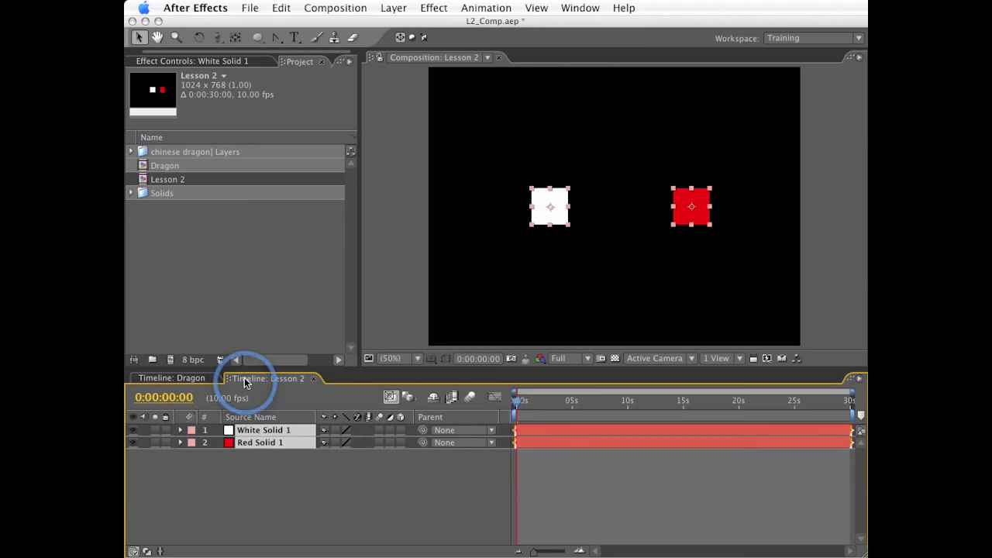
key(p)
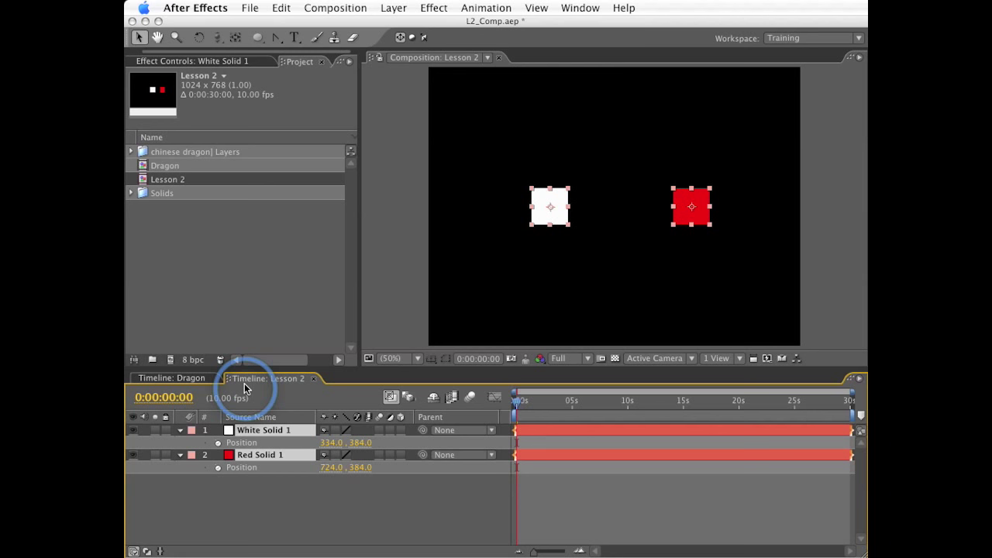
- Give White Solid 1's Position the expression 10 + 10 and dismiss the dimension warning
key(F2)
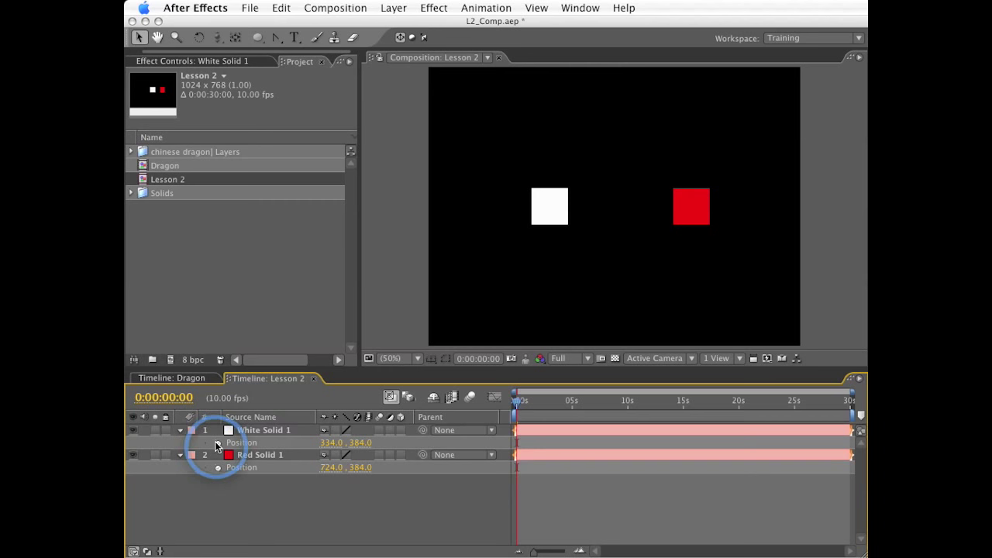
alt+click(217, 443)
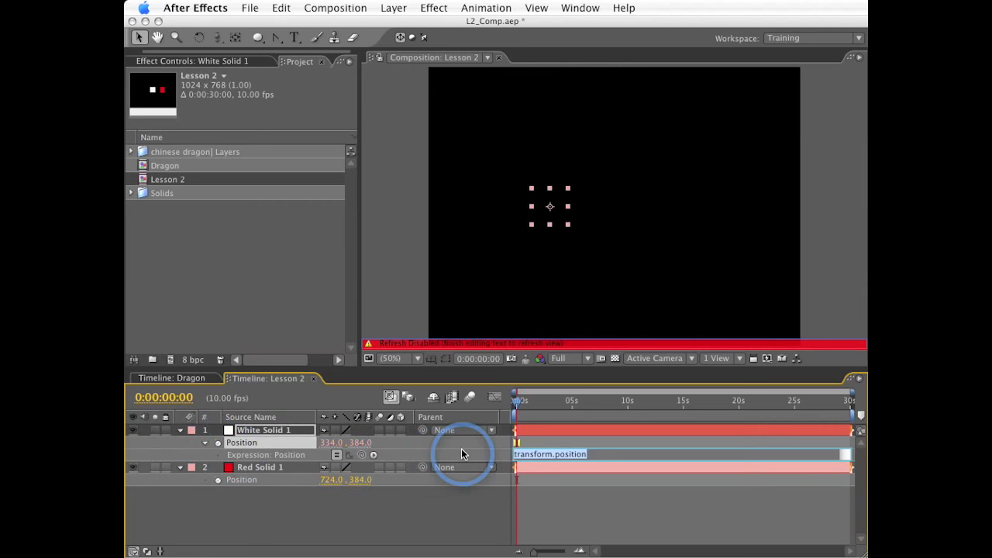
text(10 +[)
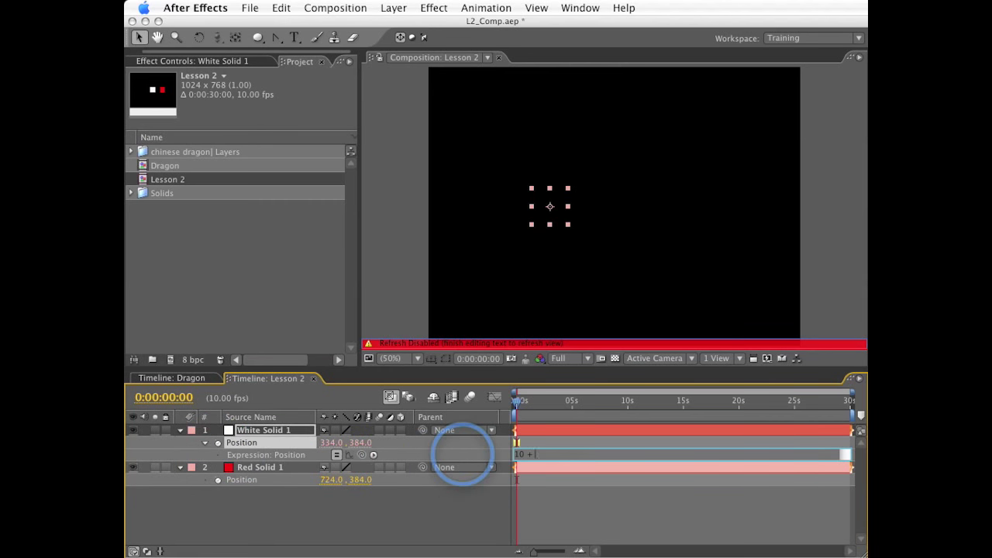
key(BackSpace)
text( 10)
key(KP_Enter)
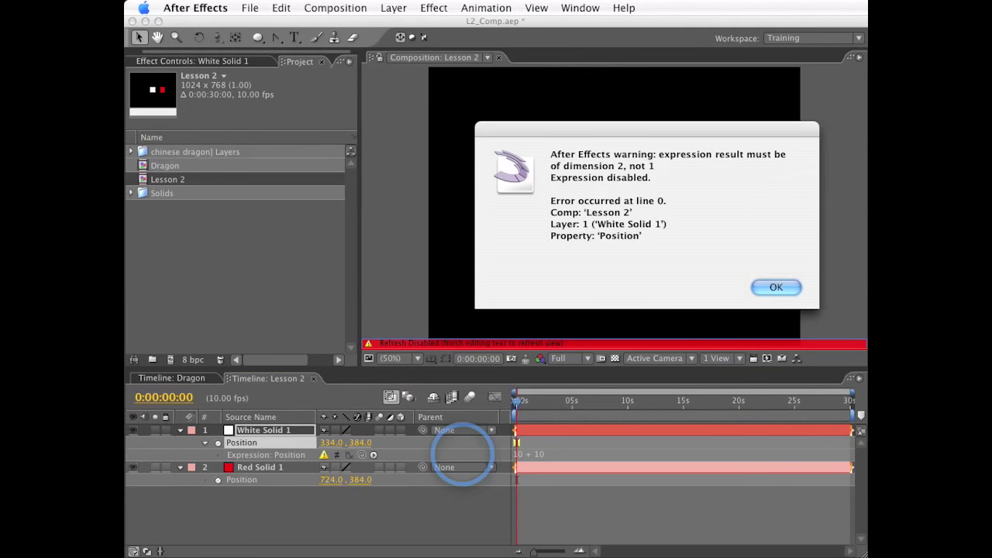
key(Return)
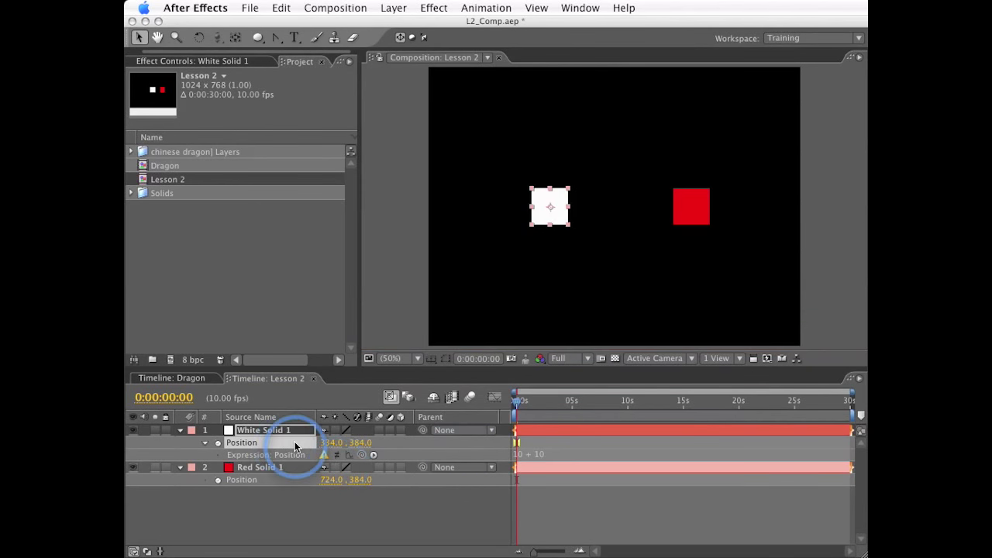
- Show White Solid 1's Opacity and Rotation, and toggle its 3D Layer switch on and off
click(276, 429)
key(t)
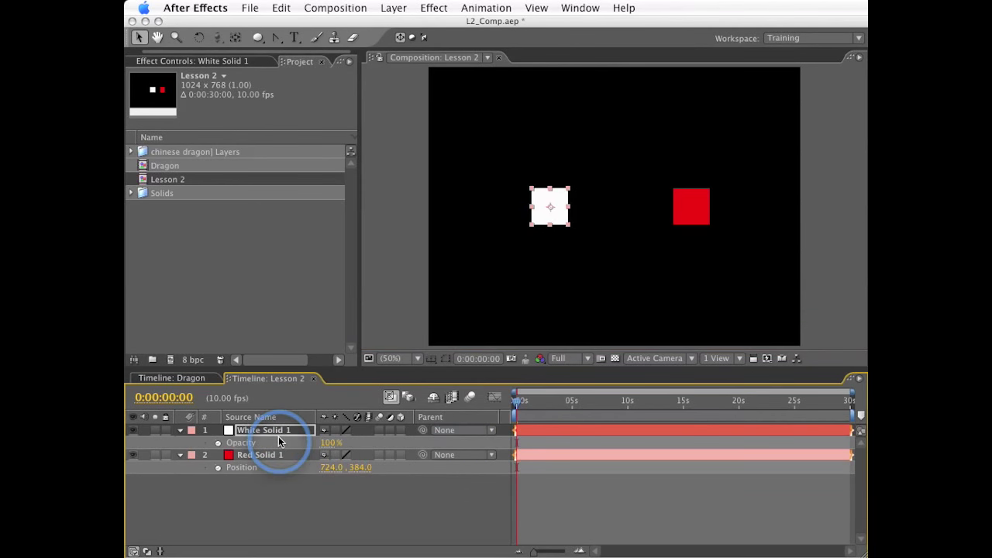
key(shift+r)
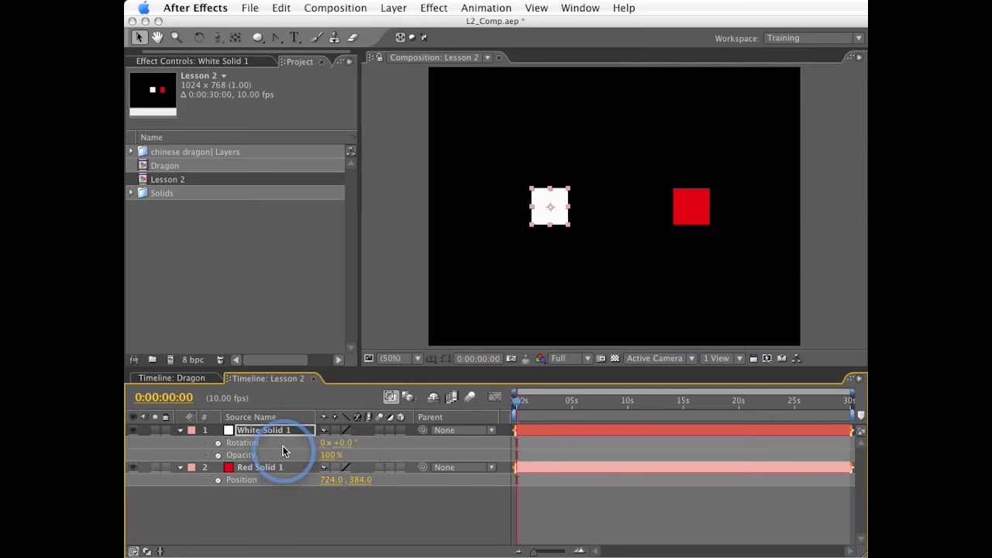
click(399, 429)
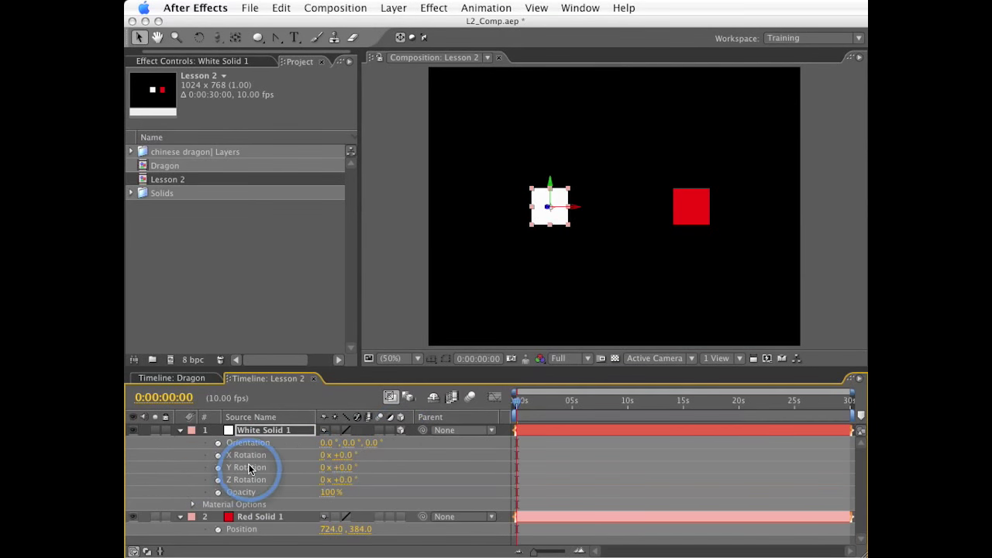
click(400, 430)
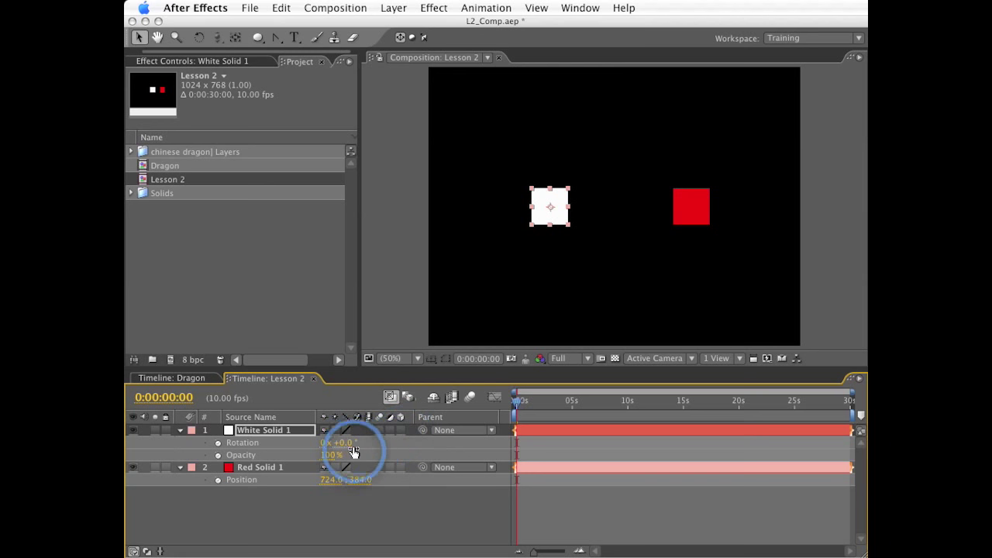
- Rotate the white square about 247° and show its Position, toggling 3D on and off again
drag(349, 443, 262, 432)
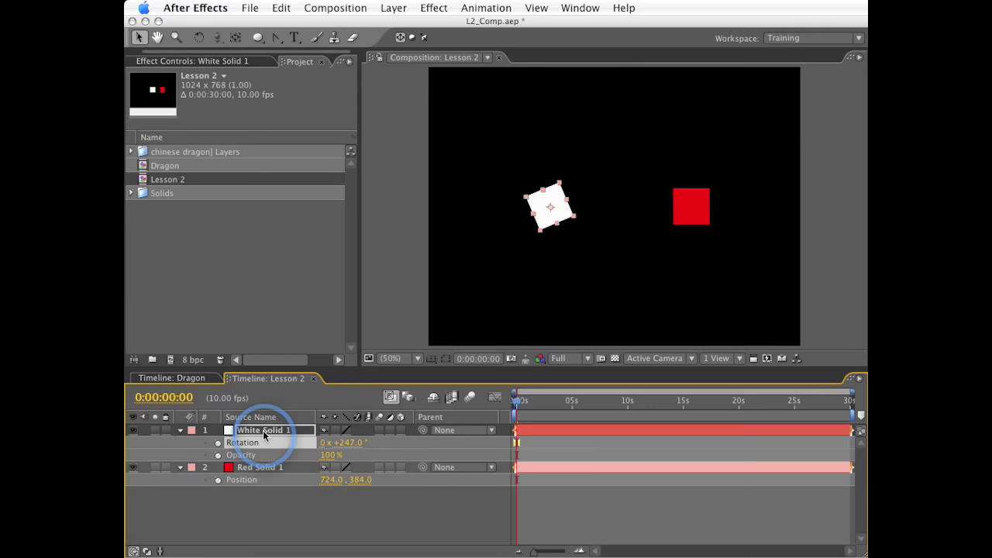
key(p)
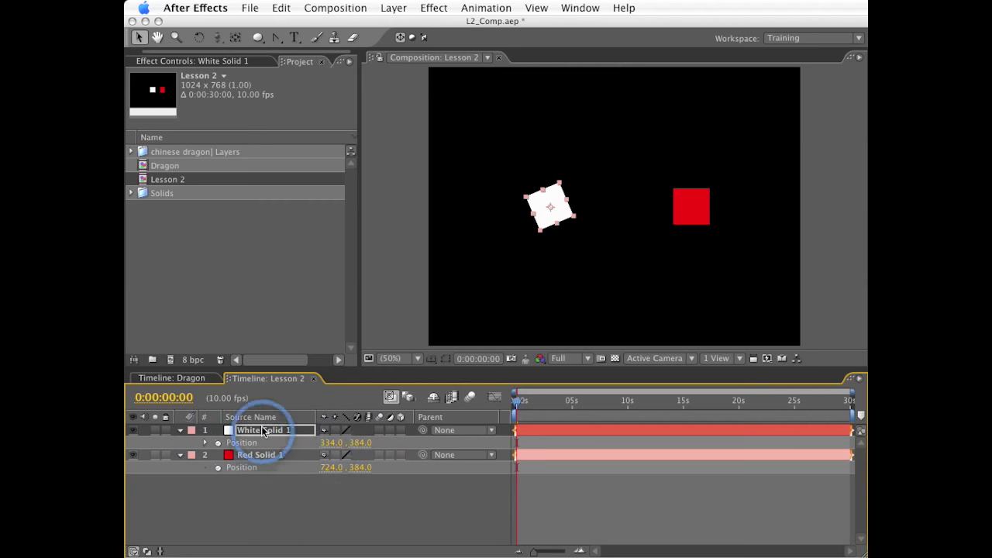
click(400, 430)
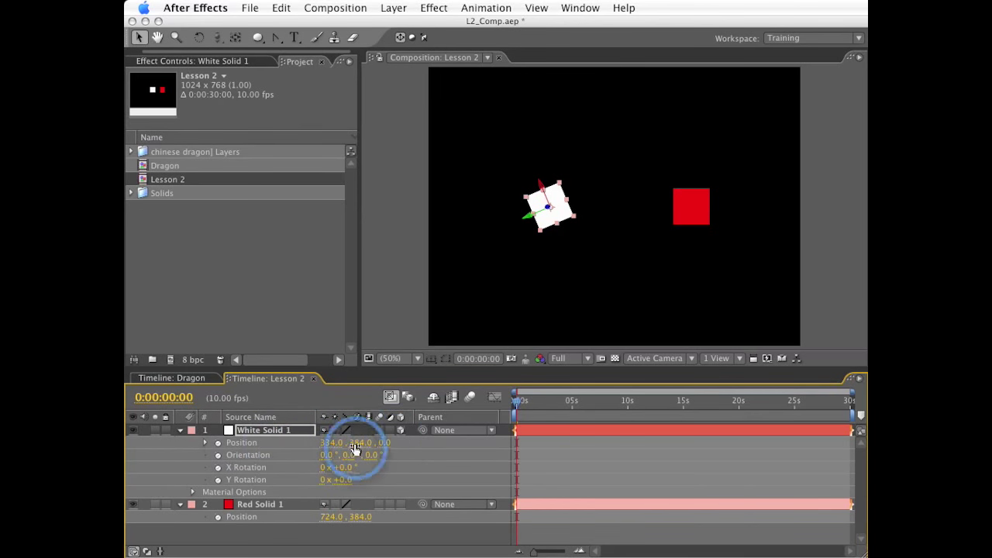
click(399, 430)
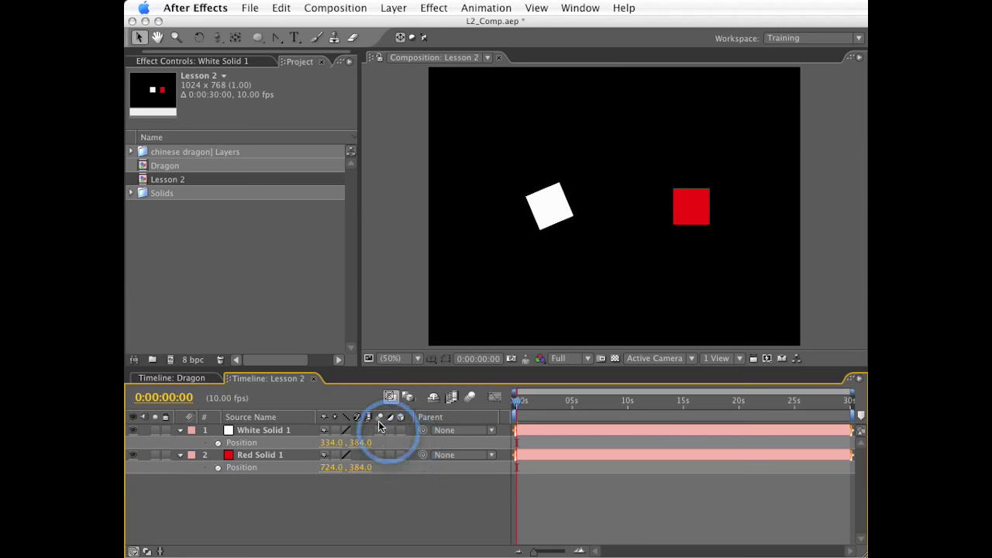
- Replace White Solid 1's default Position expression with [300,200]
click(216, 444)
alt+click(216, 443)
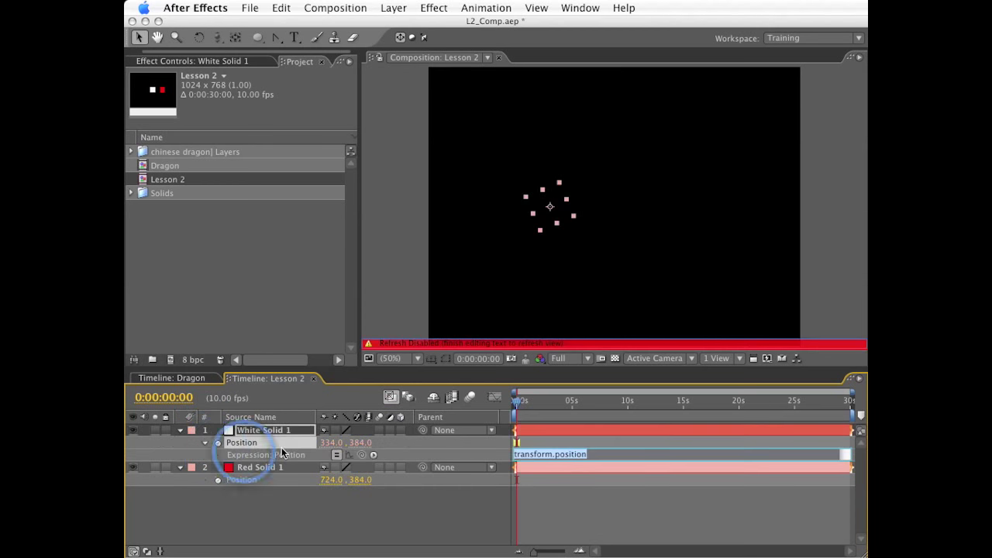
mouse_move(583, 442)
mouse_down()
mouse_move(277, 362)
mouse_move(287, 400)
mouse_up()
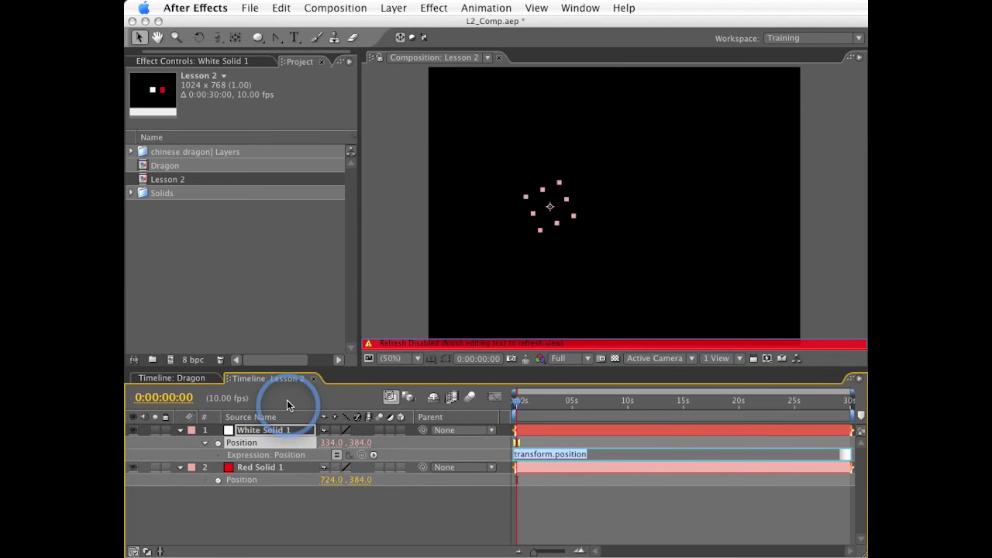
key(BackSpace)
text([300)
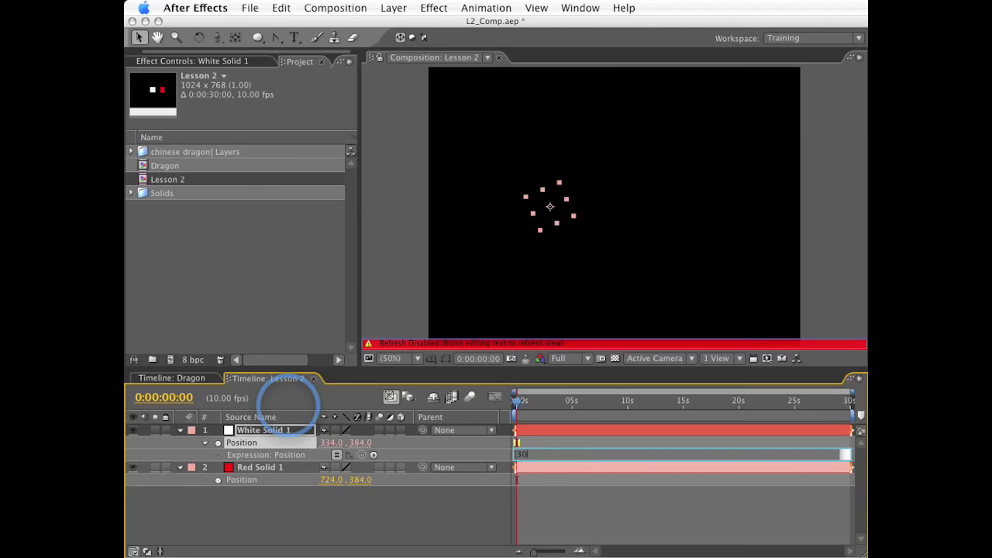
text(,200])
key(KP_Enter)
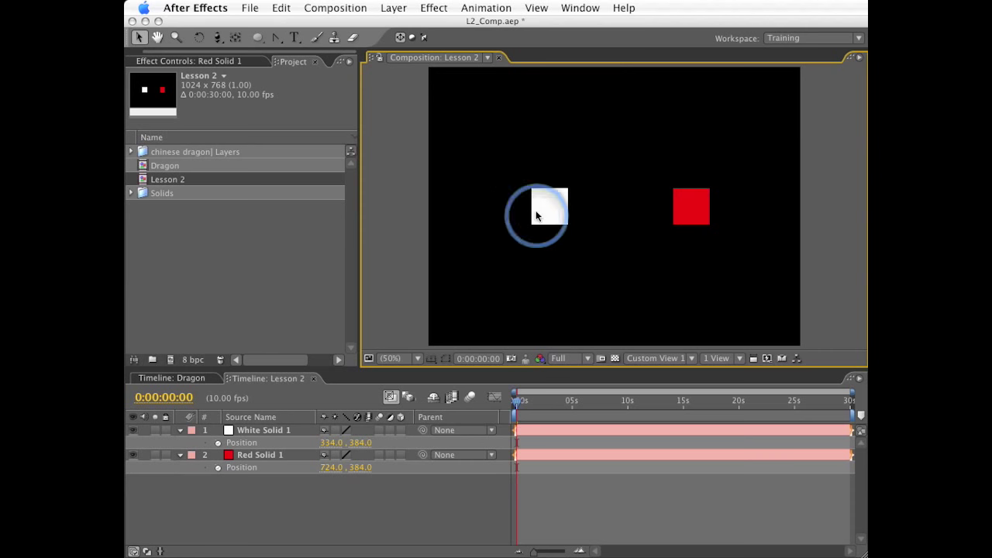
- Pickwhip Red Solid 1's Position to White Solid 1's X, multiplied by -1, with Y 320
click(218, 468)
alt+click(218, 469)
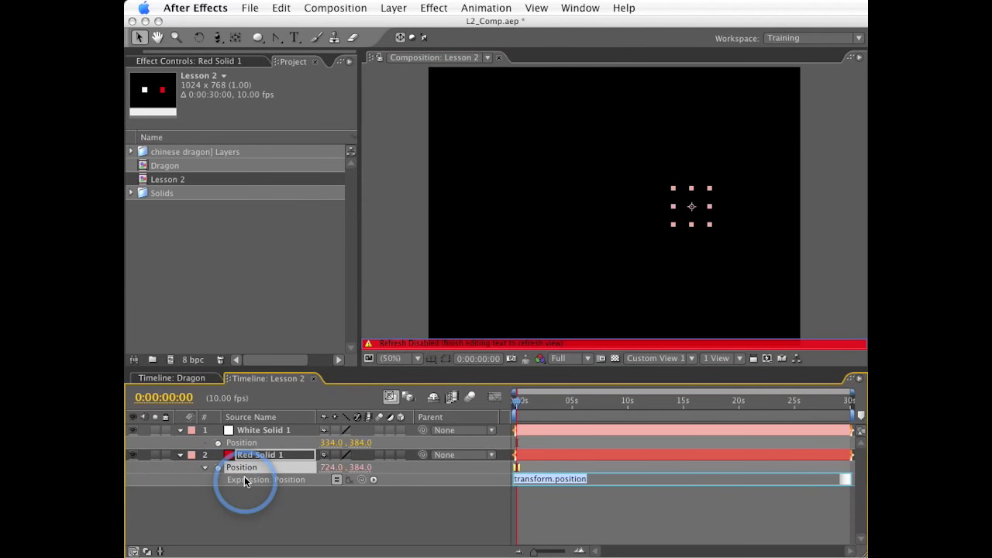
key(BackSpace)
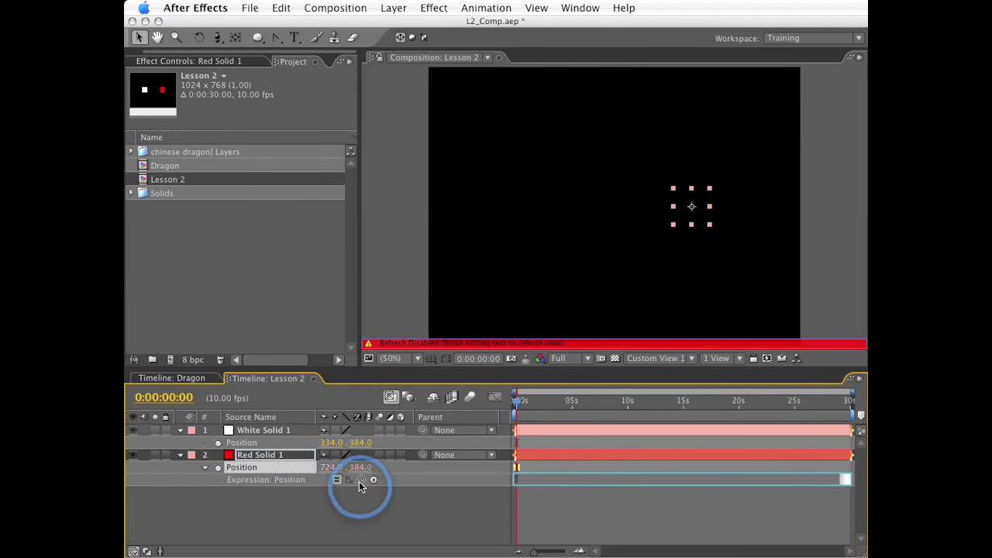
drag(360, 479, 334, 442)
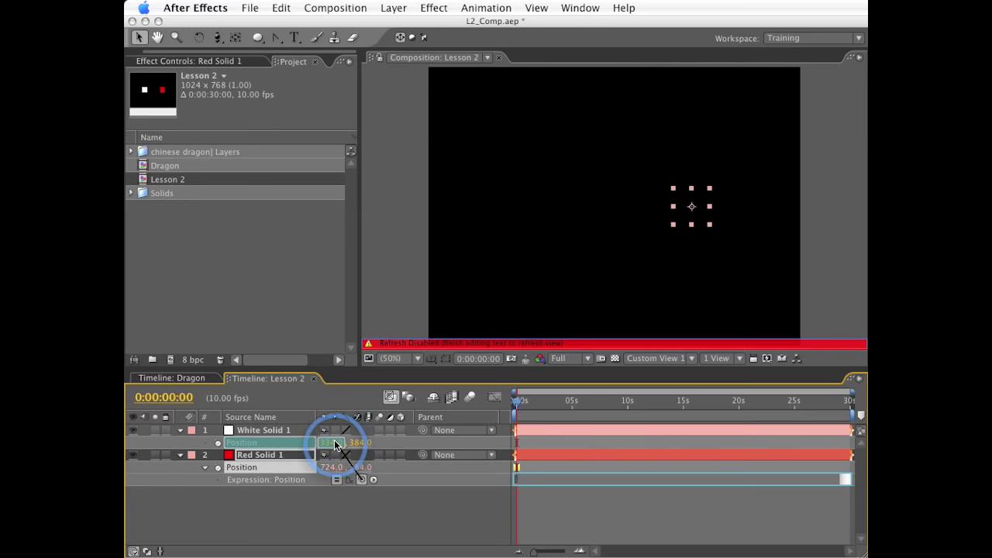
drag(334, 440, 334, 439)
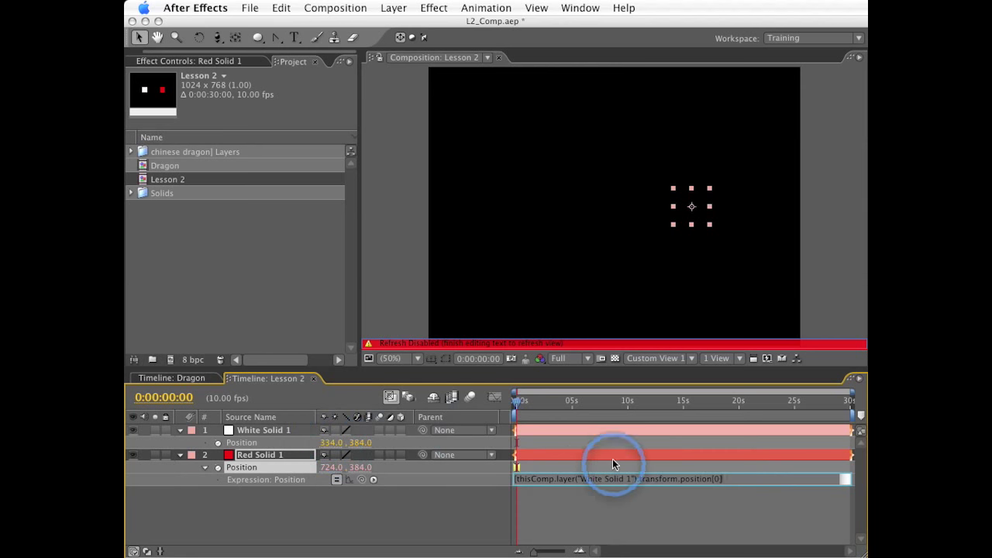
text(*)
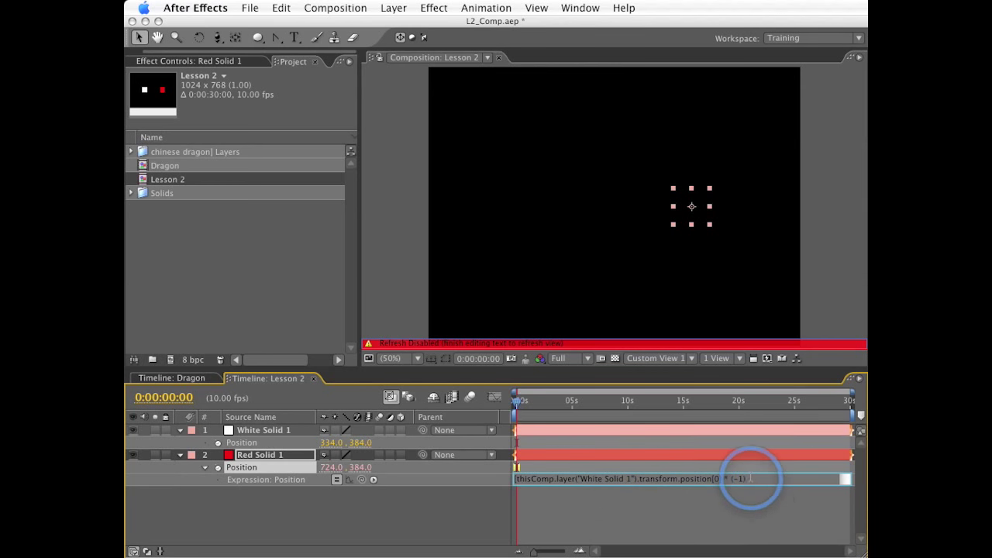
text(, 320)
key(KP_Enter)
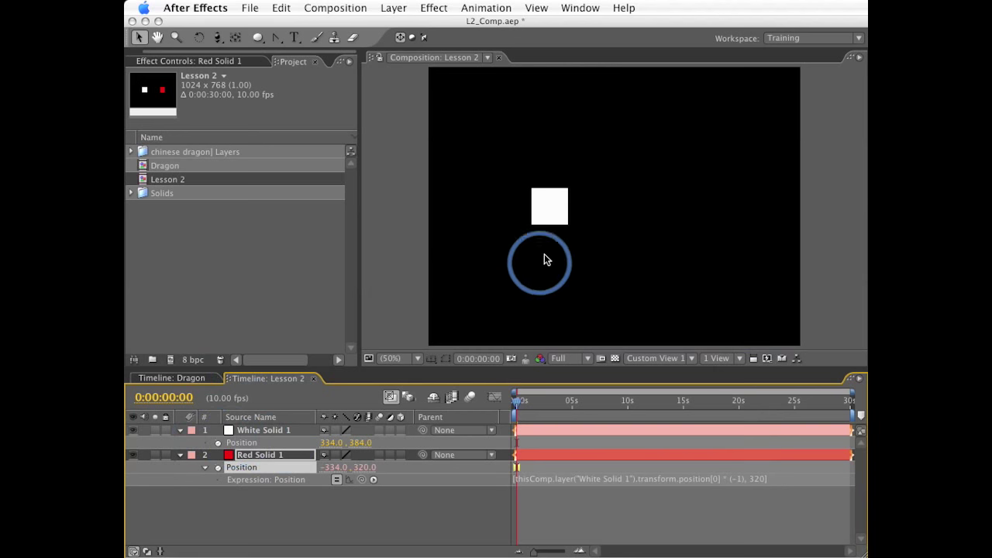
- Zoom out to see the off-canvas red solid, nudge the white square right, and zoom back
key(comma)
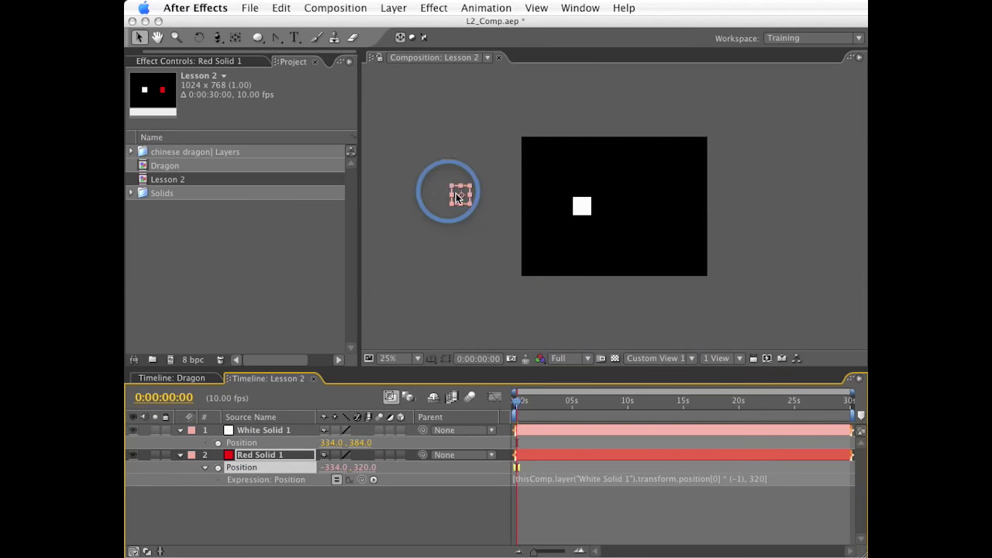
drag(586, 210, 612, 210)
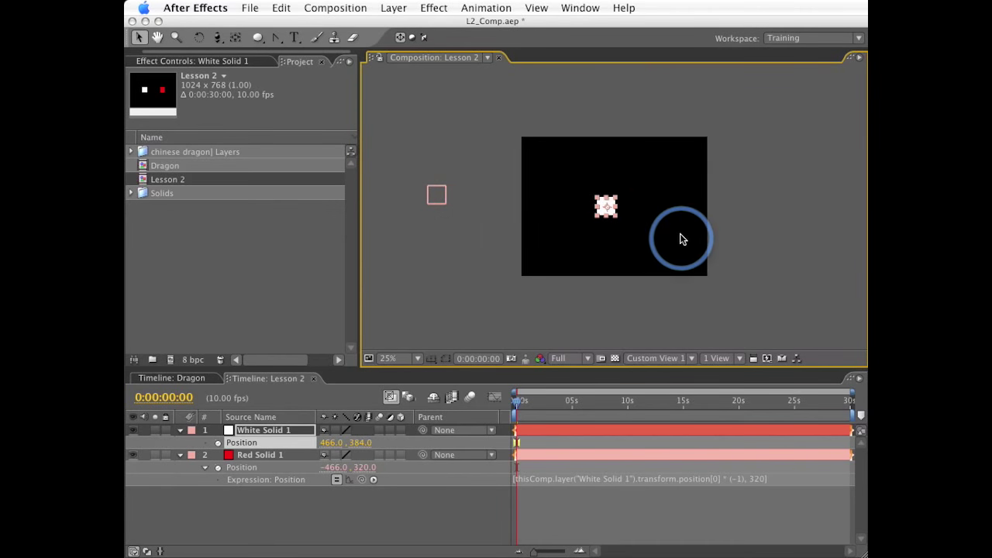
key(period)
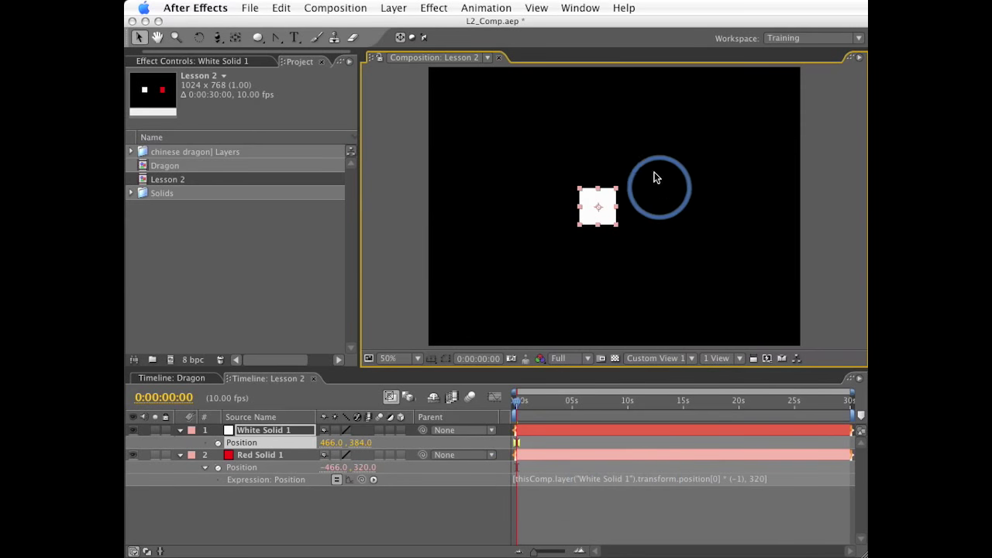
- Check the 1024 comp width, then maximise the viewer at 100% and restore it at 50%
key(super+k)
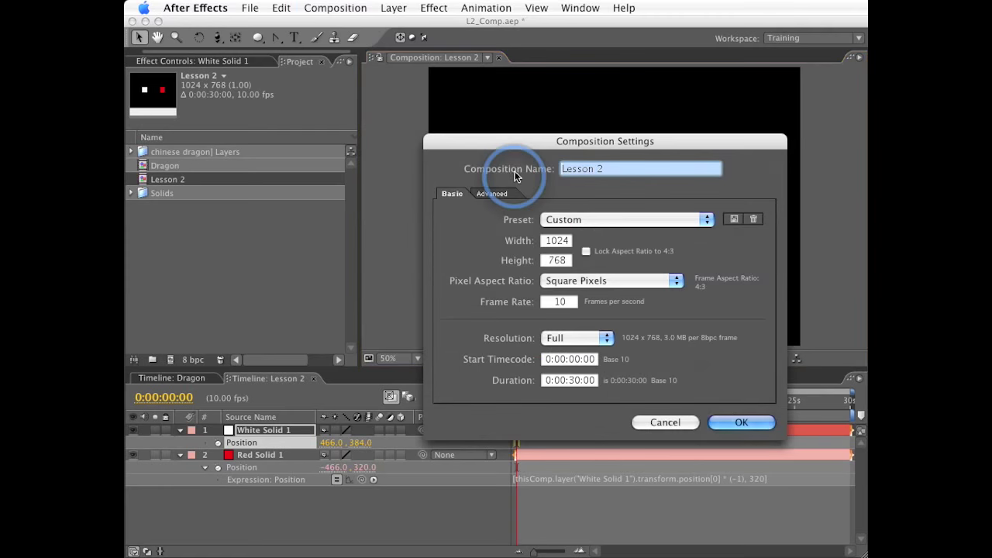
key(Escape)
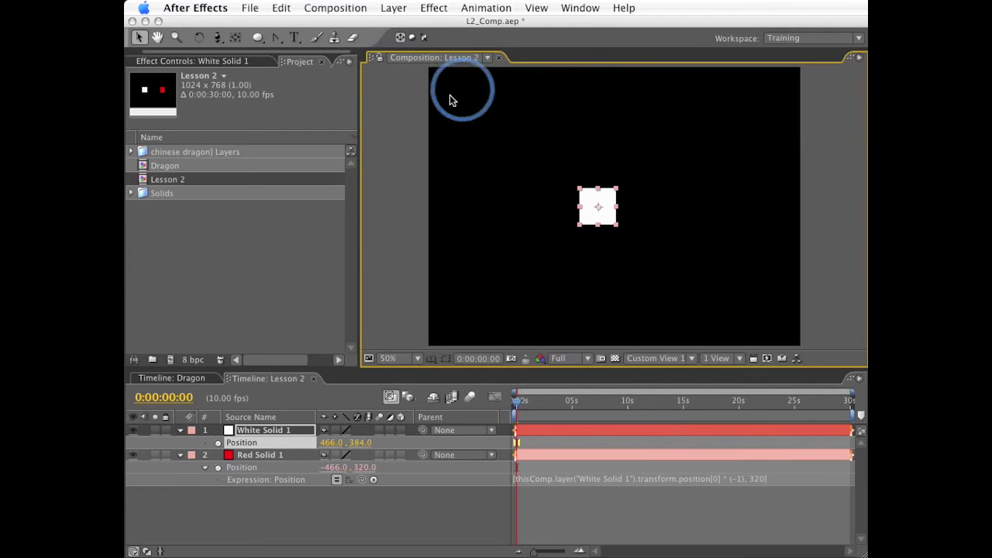
key(grave)
key(period)
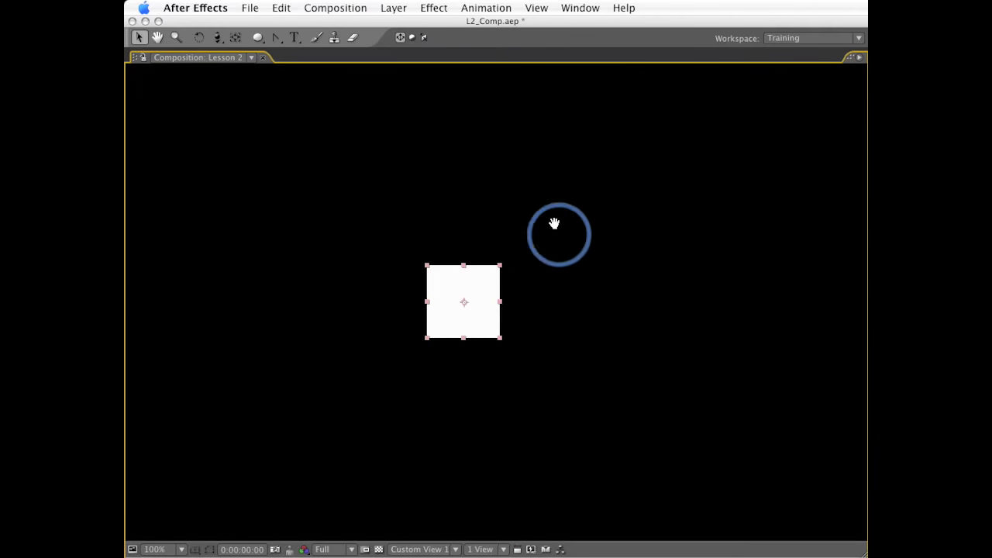
key(grave)
key(comma)
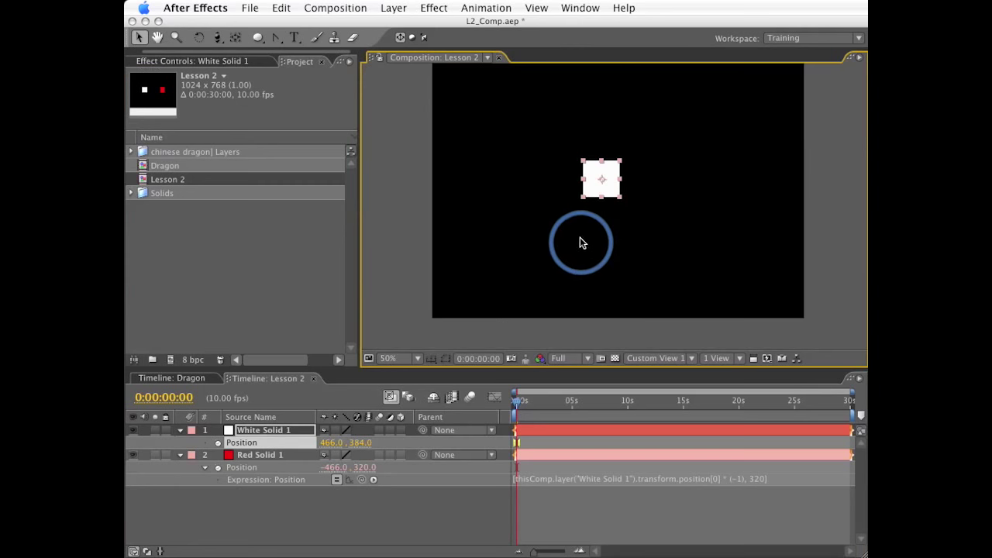
- Add +1024 to the red solid's negated X so it mirrors the white square
drag(621, 231, 624, 247)
click(740, 479)
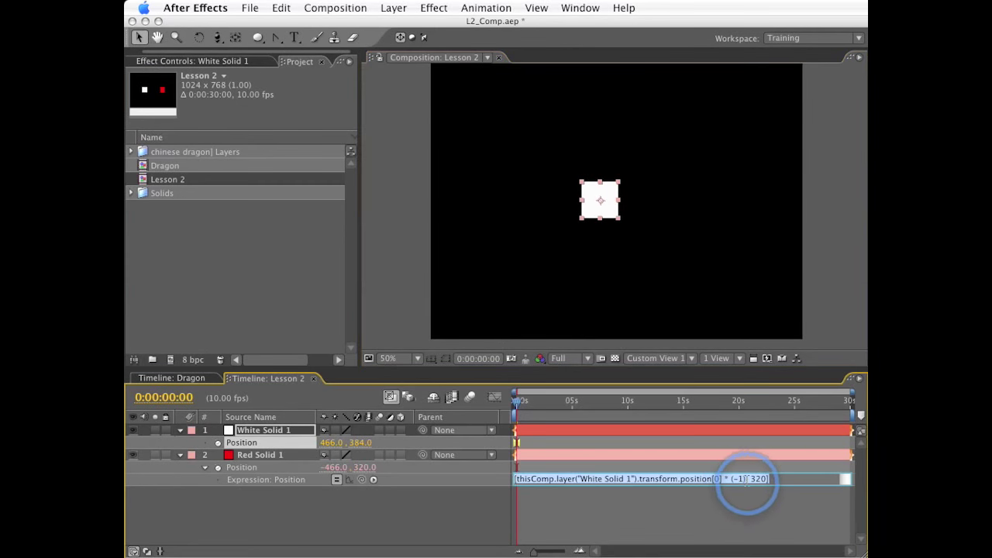
click(740, 478)
text(1))
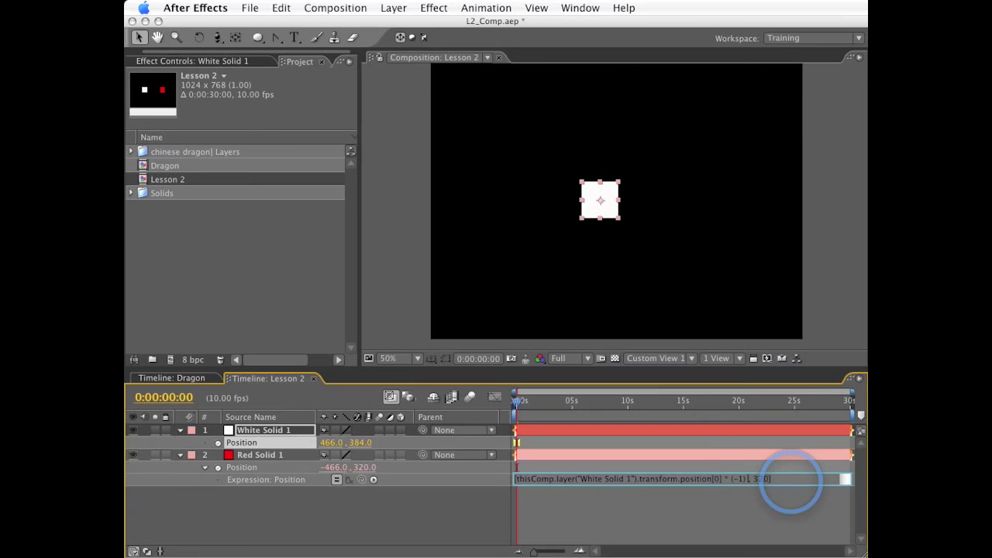
text( +1024)
click(791, 487)
- Move the white square left, then replace 1024 with thisComp.width in the expression
click(596, 208)
drag(595, 208, 591, 238)
click(773, 486)
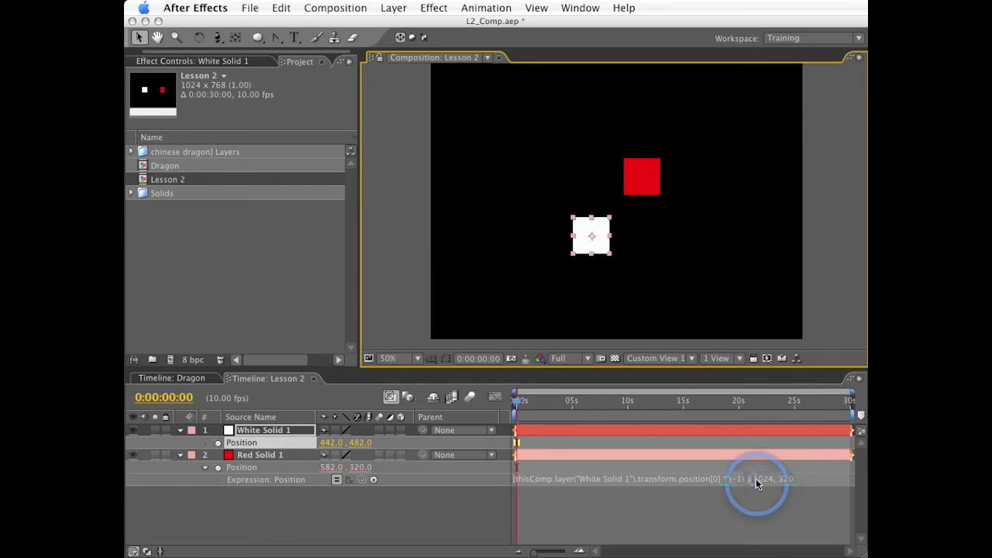
double_click(760, 480)
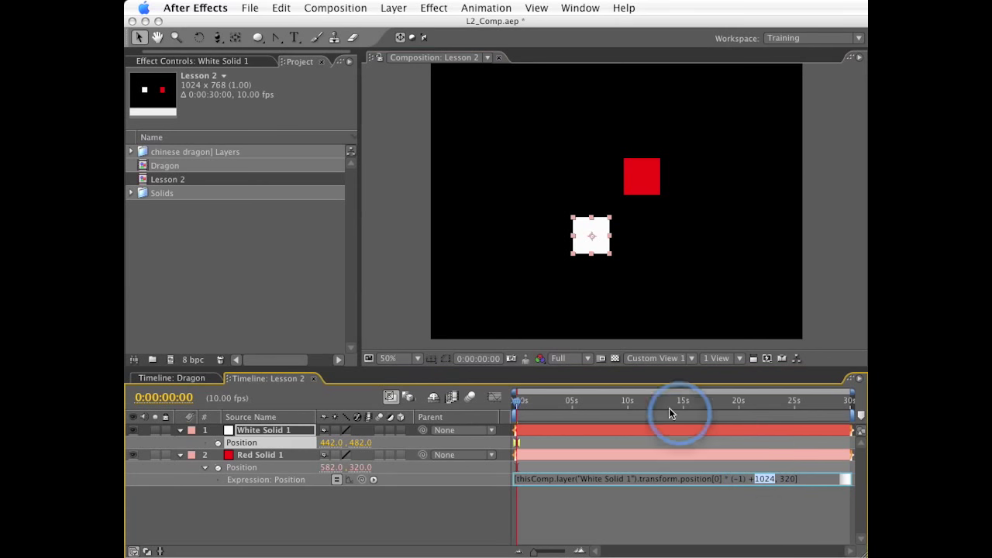
text(thi)
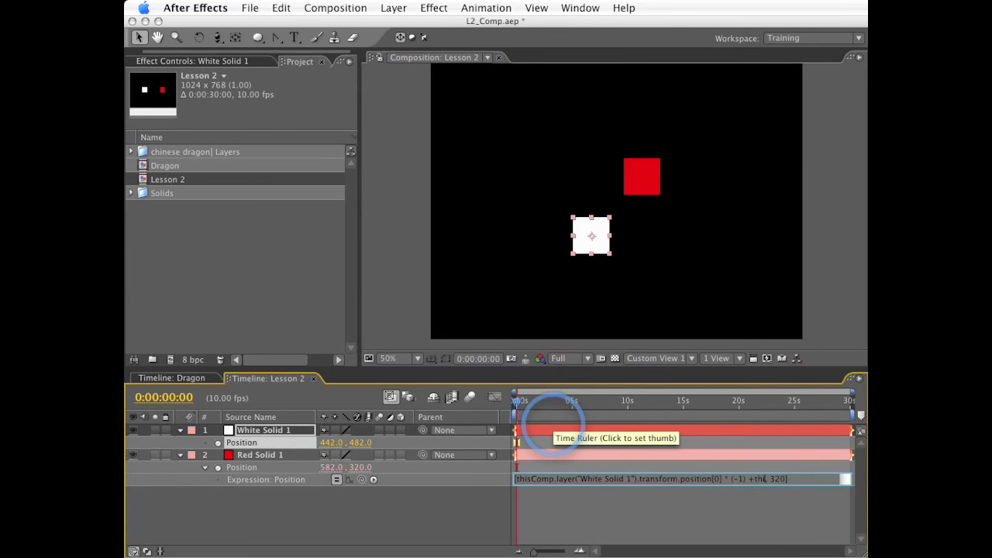
text(sComp)
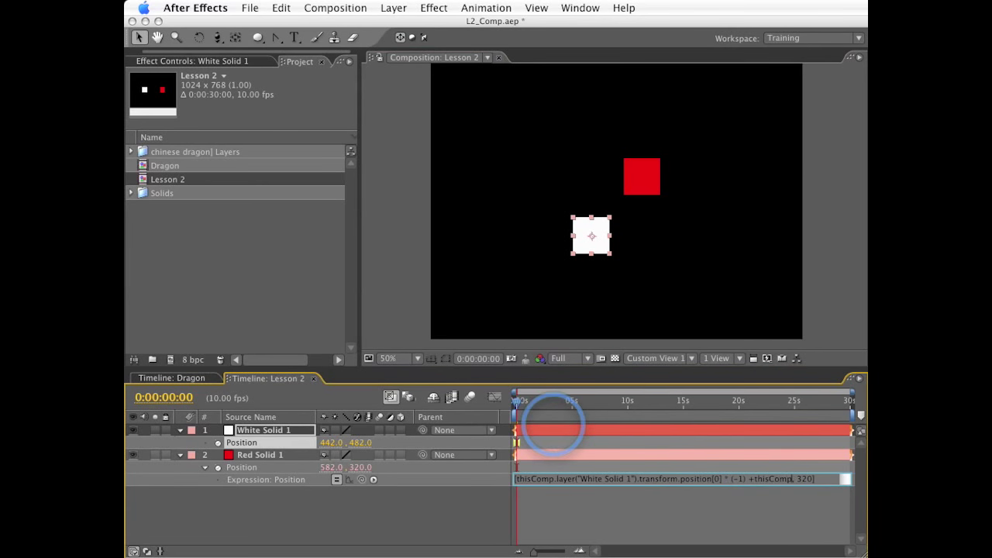
text(.width)
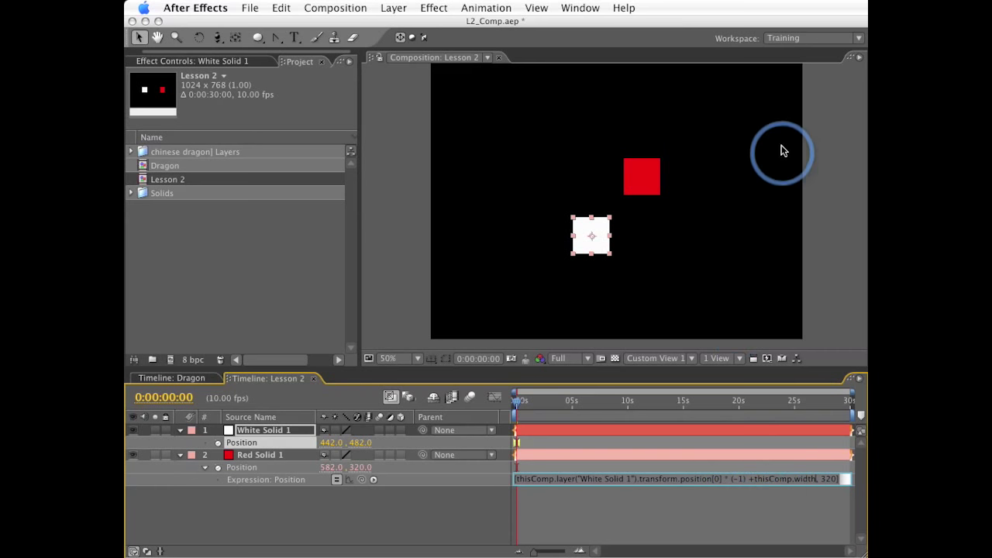
- Commit the thisComp.width expression and nudge the white square left to 380, 512
key(KP_Enter)
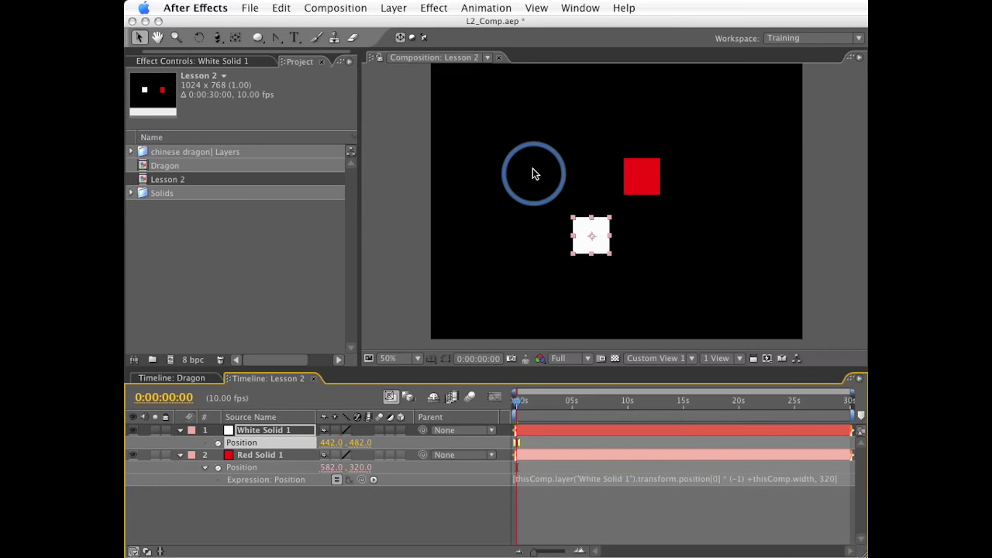
drag(588, 239, 565, 254)
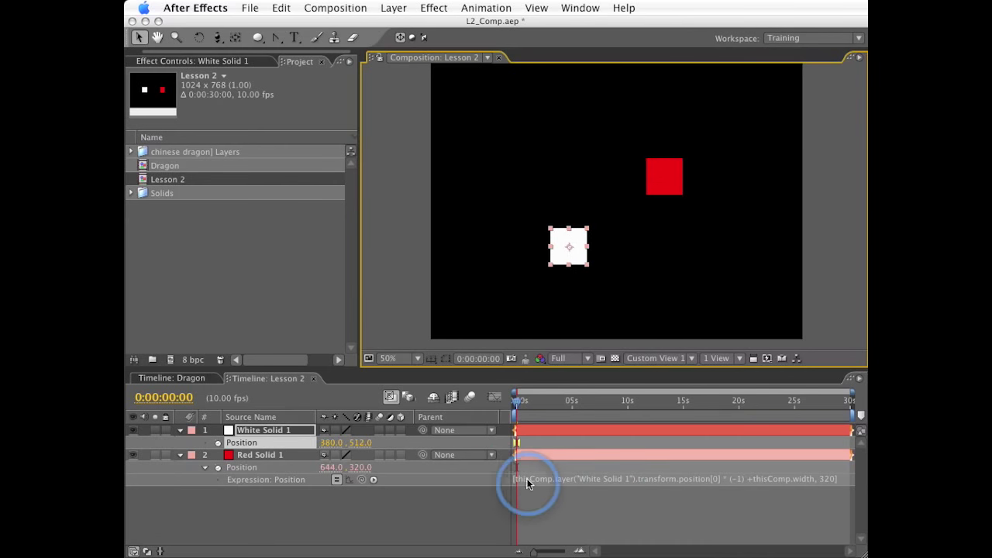
click(566, 485)
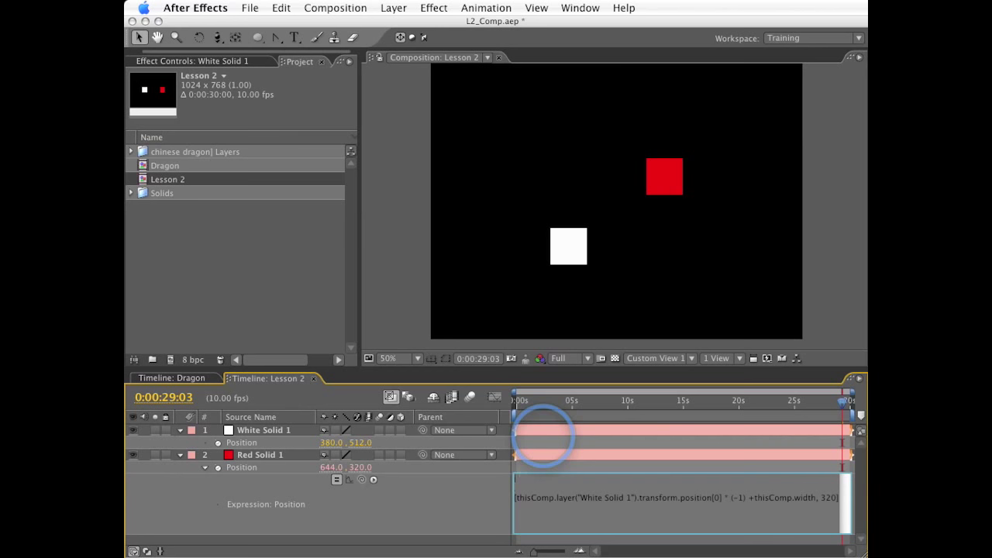
- Insert a variable line reading 'x =' at the top of Red Solid 1's Position expression
click(422, 470)
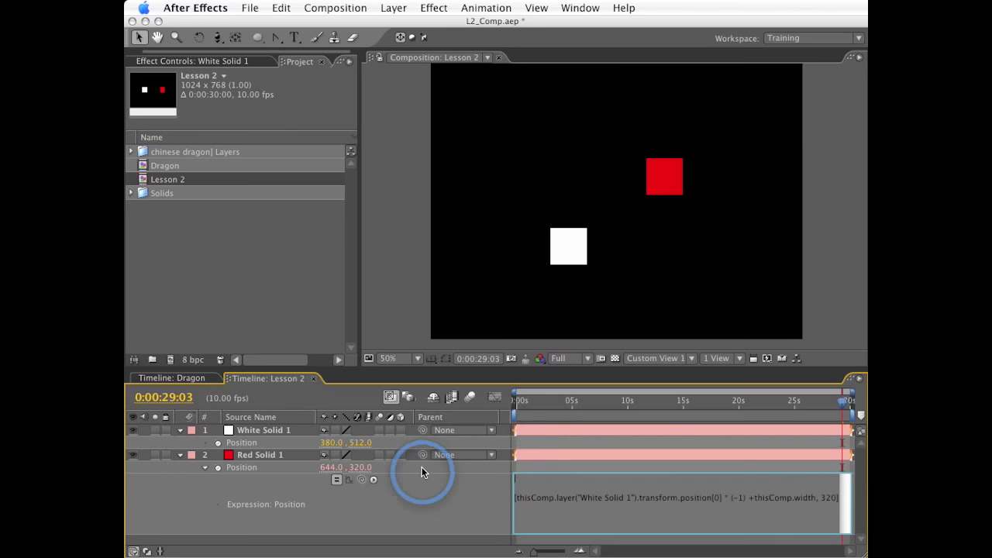
text(x)
click(374, 479)
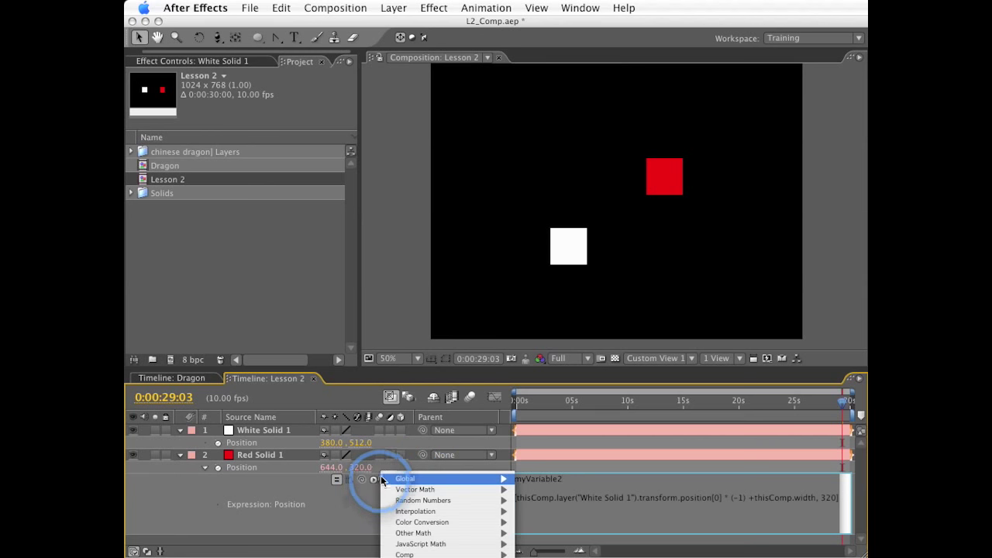
mouse_move(492, 490)
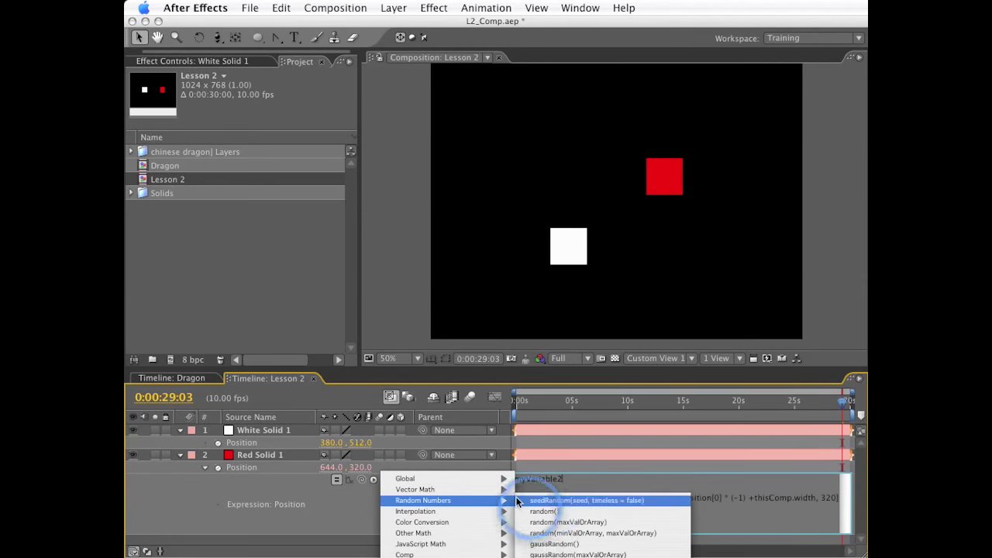
mouse_move(469, 479)
click(533, 482)
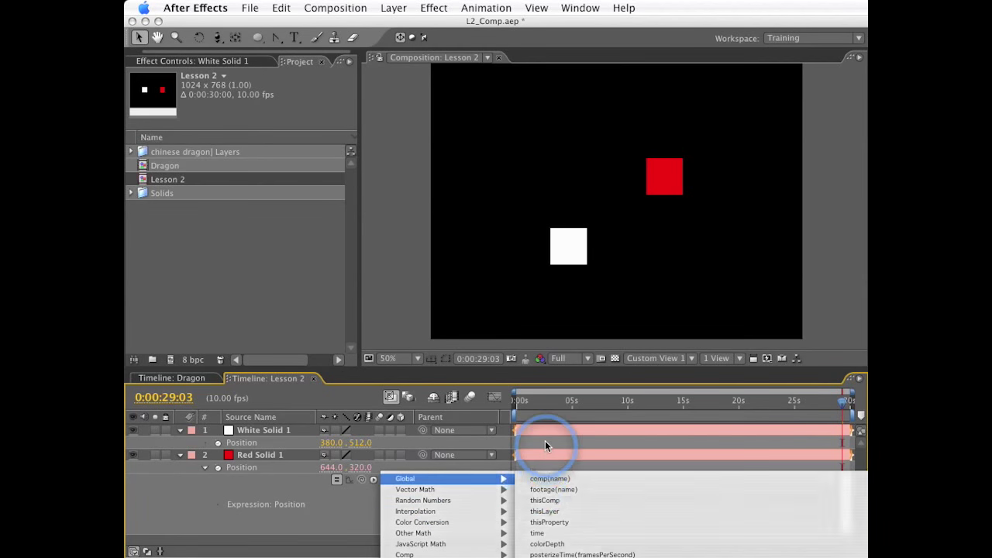
double_click(535, 479)
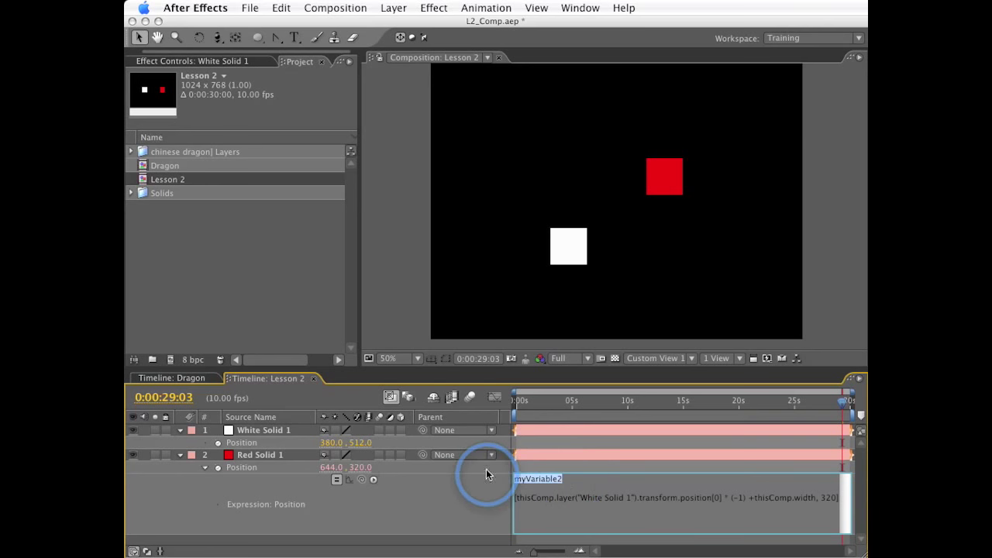
text(x =)
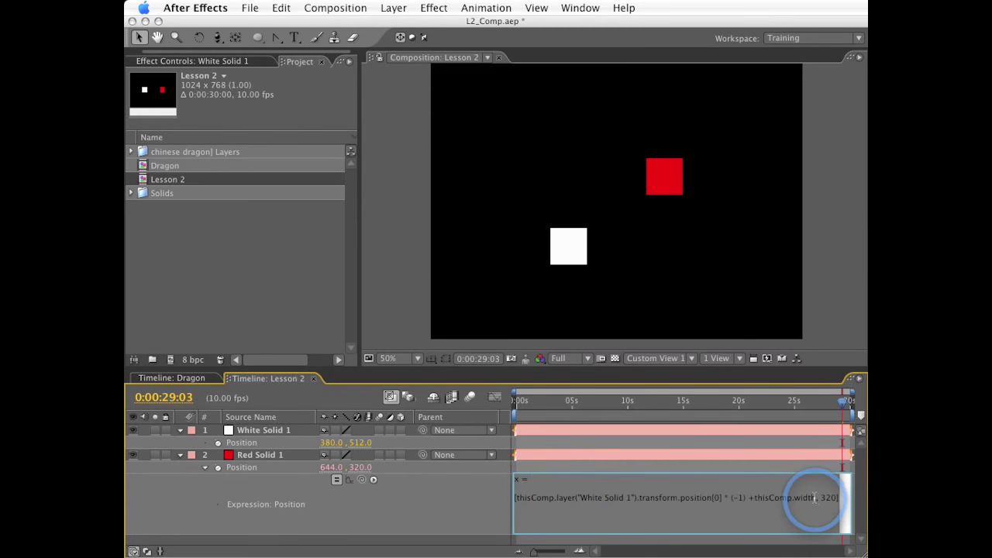
- Move the mirroring formula after x = and change the position array to [x, 320]
drag(815, 497, 518, 505)
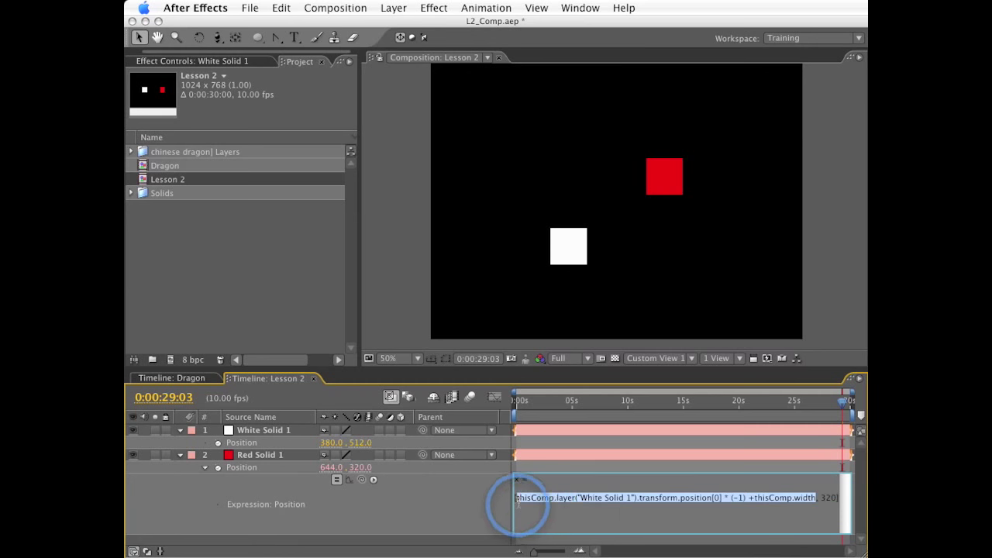
key(super+x)
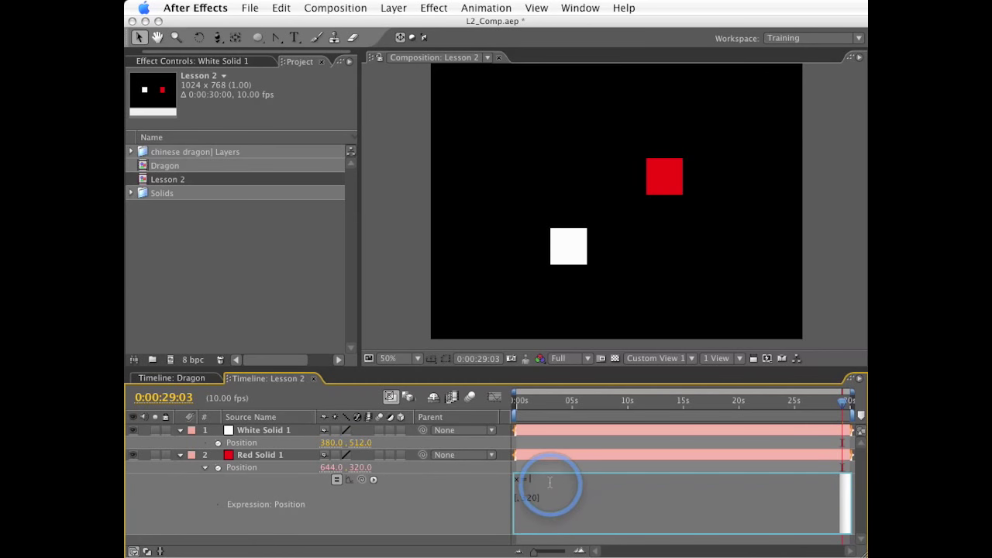
key(super+v)
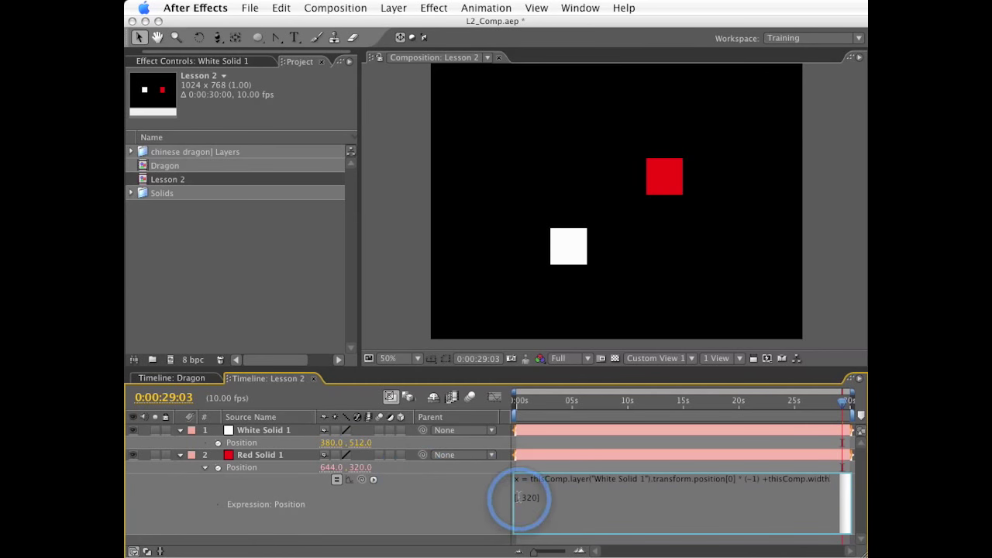
click(518, 498)
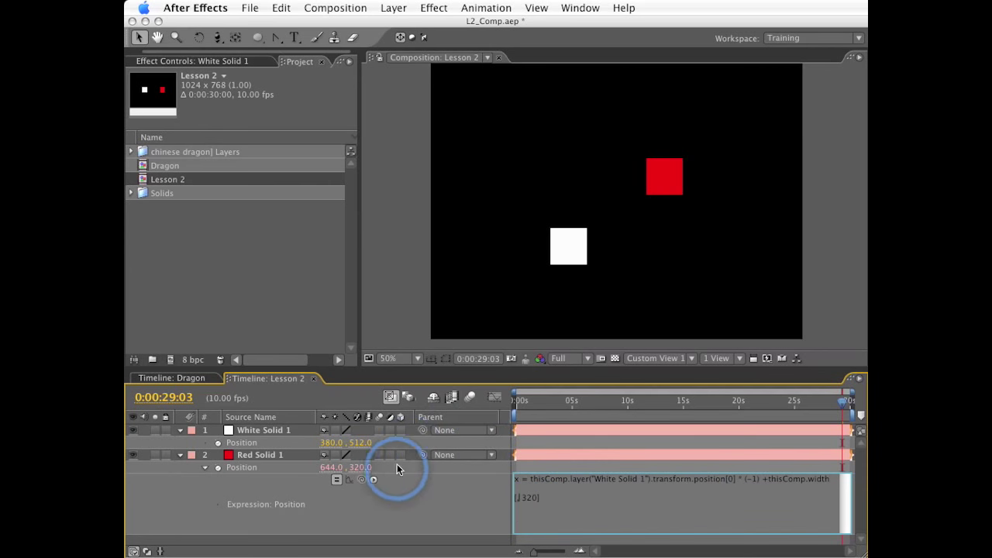
text(x,)
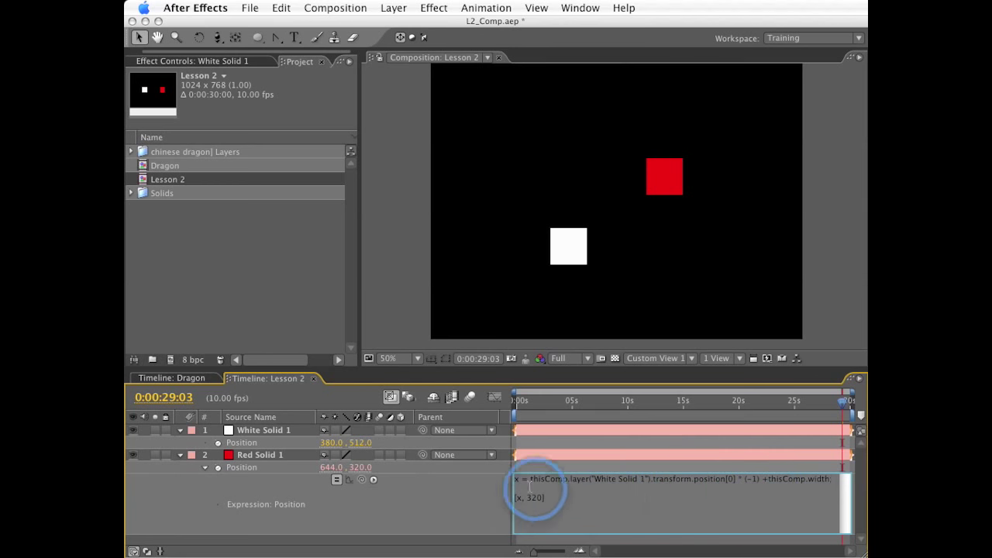
- Commit the variable-based expression and drag the white square right to confirm the mirroring
click(445, 473)
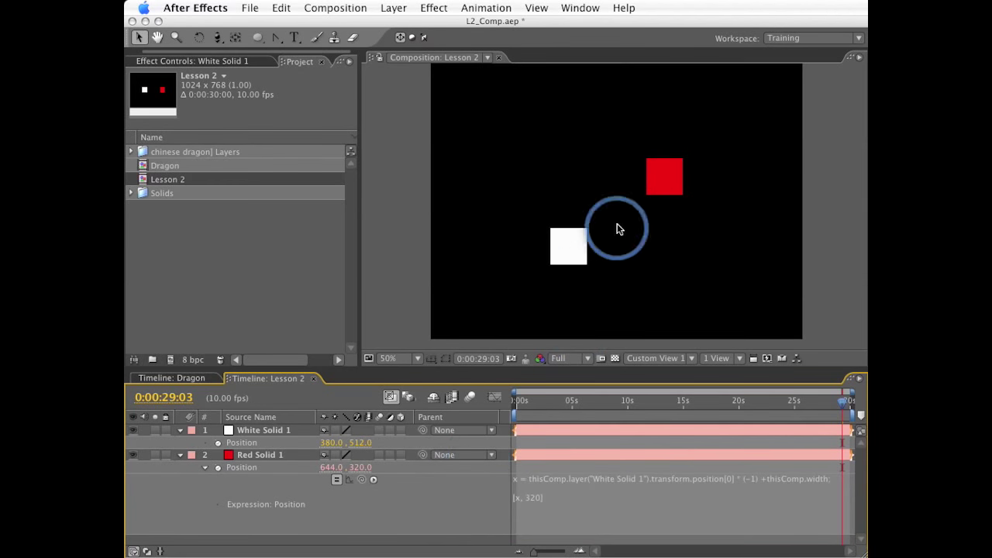
drag(569, 248, 648, 244)
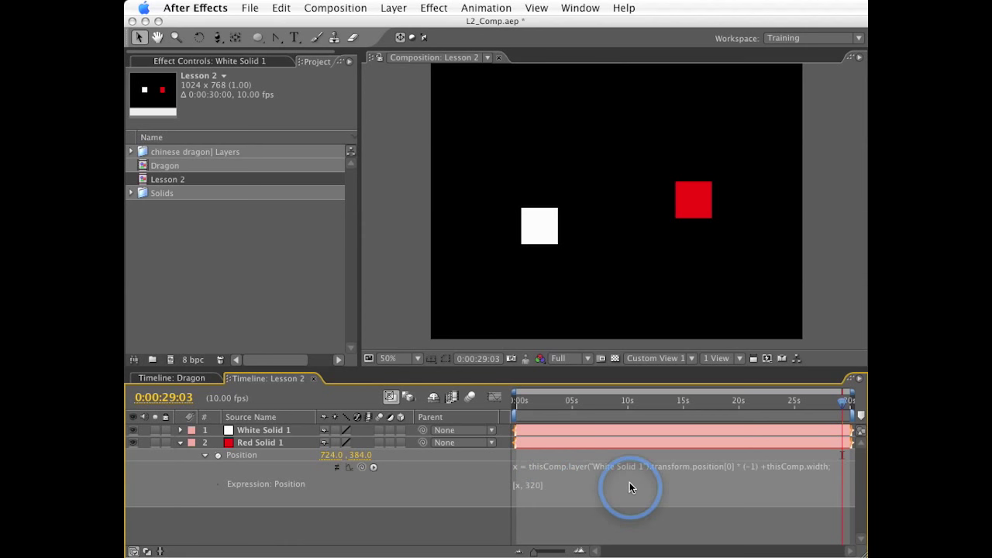
- Delete the stray 'position =' text from Red Solid 1's Position expression and apply it
click(516, 485)
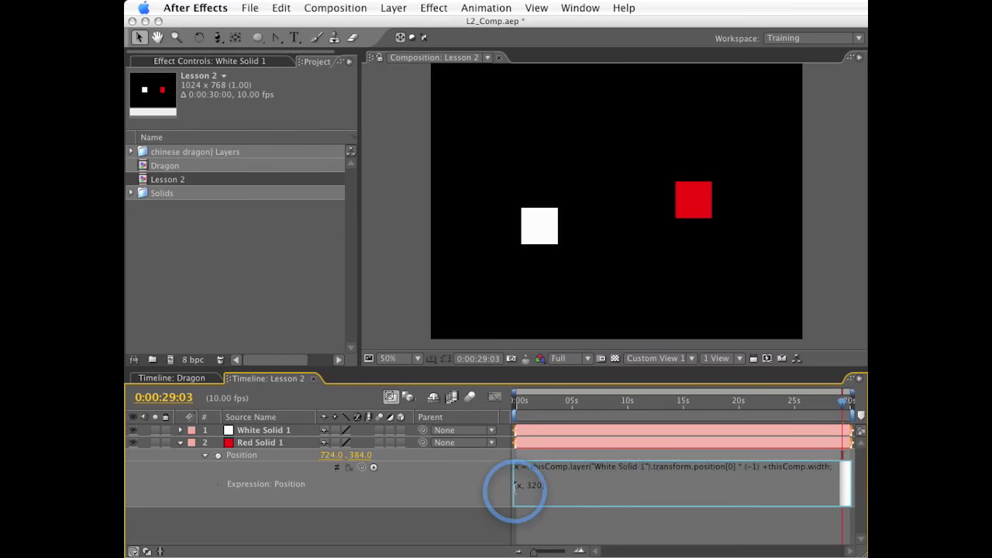
text(position =)
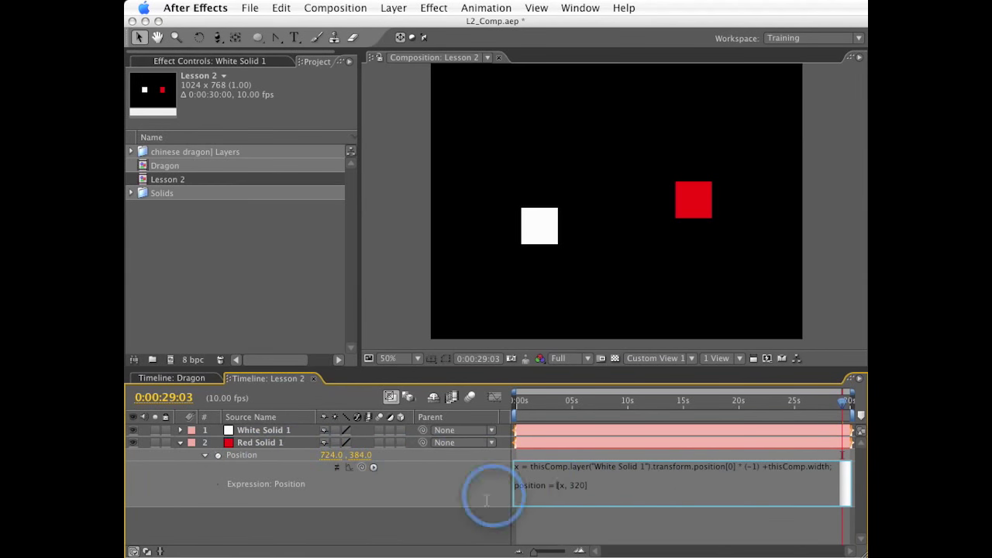
double_click(530, 486)
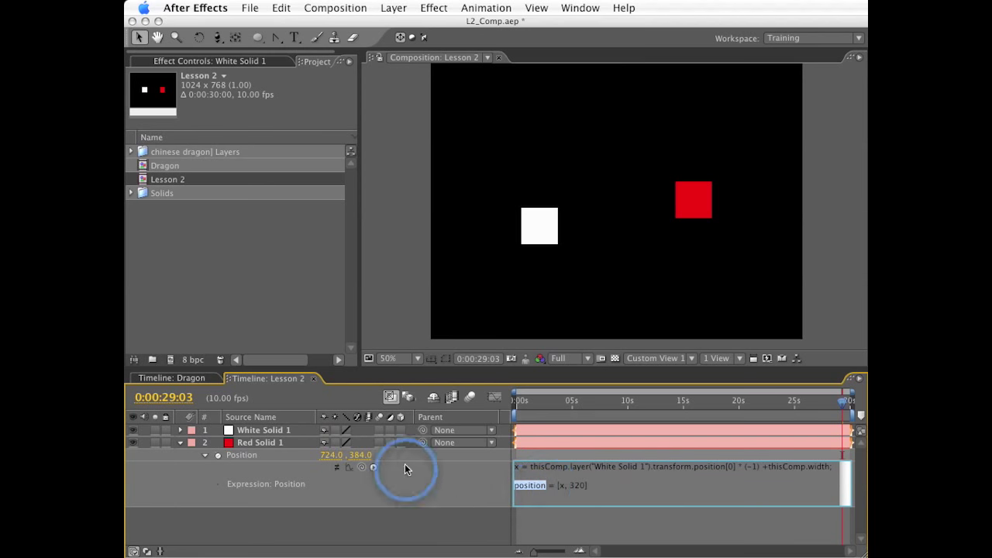
drag(549, 487, 586, 487)
click(553, 490)
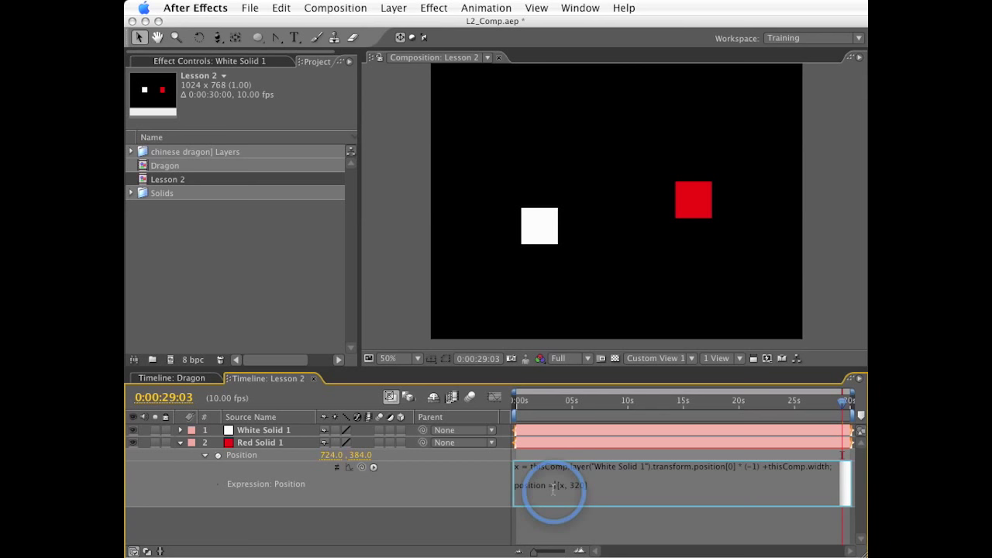
drag(516, 487, 547, 481)
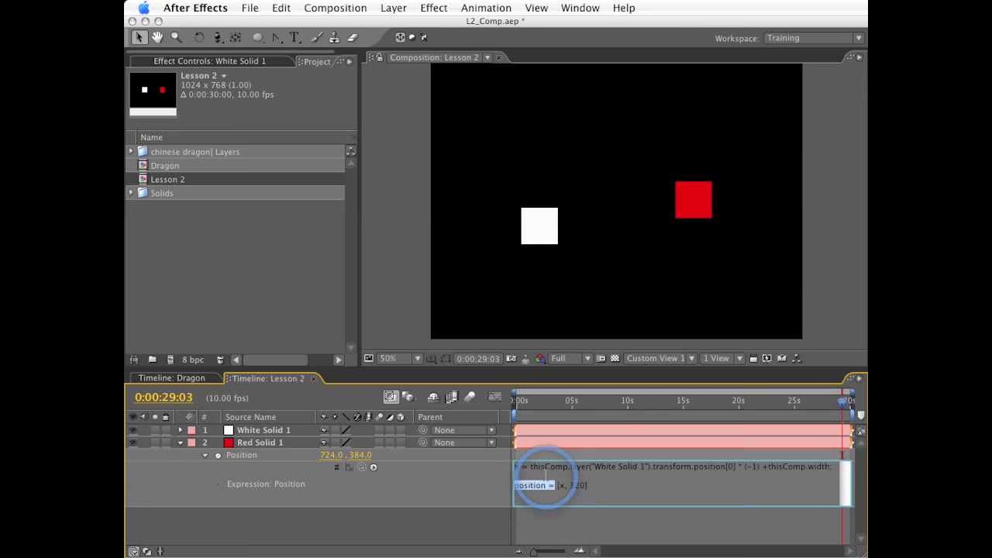
key(BackSpace)
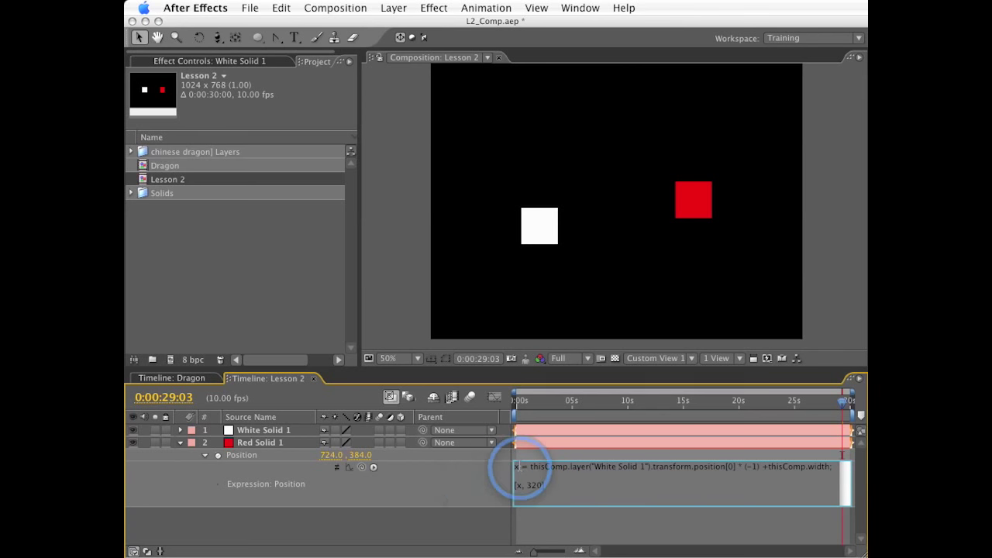
click(478, 487)
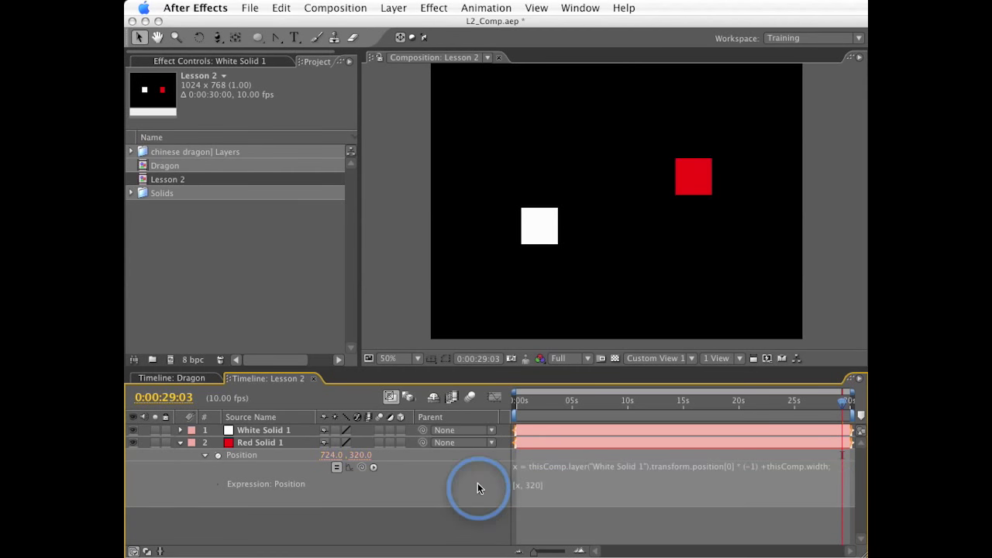
- Reopen the expression and highlight the [x, 320] line, then deselect it
click(551, 482)
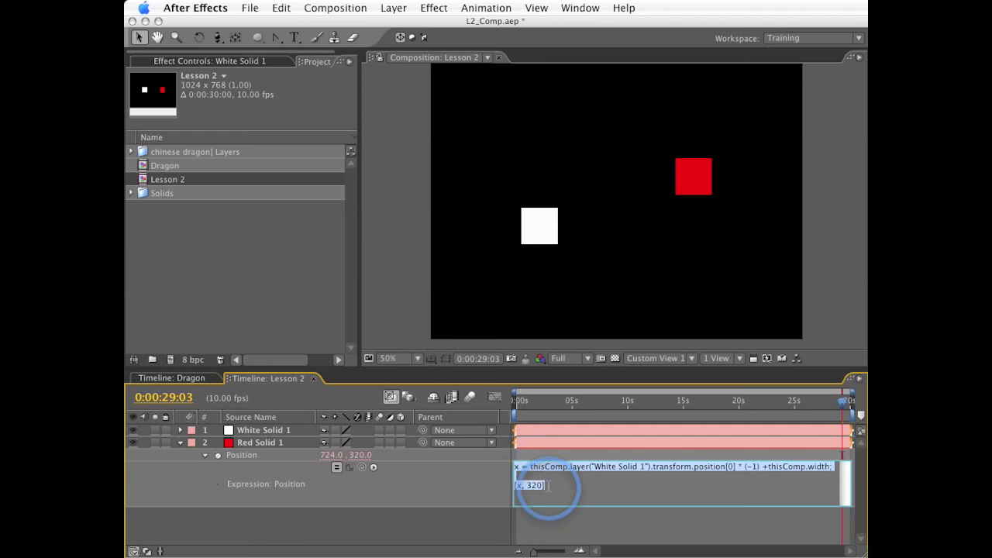
click(549, 486)
drag(549, 485, 499, 486)
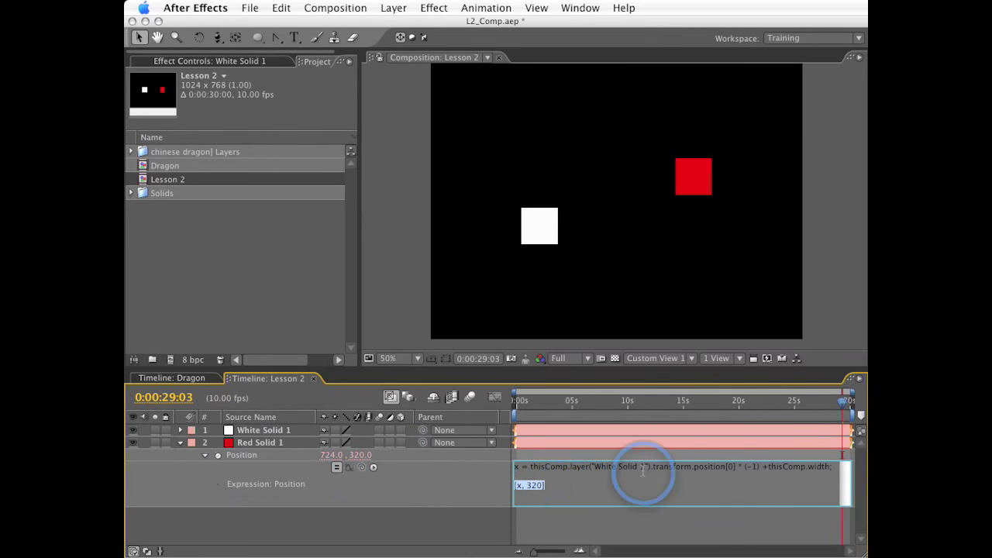
click(576, 489)
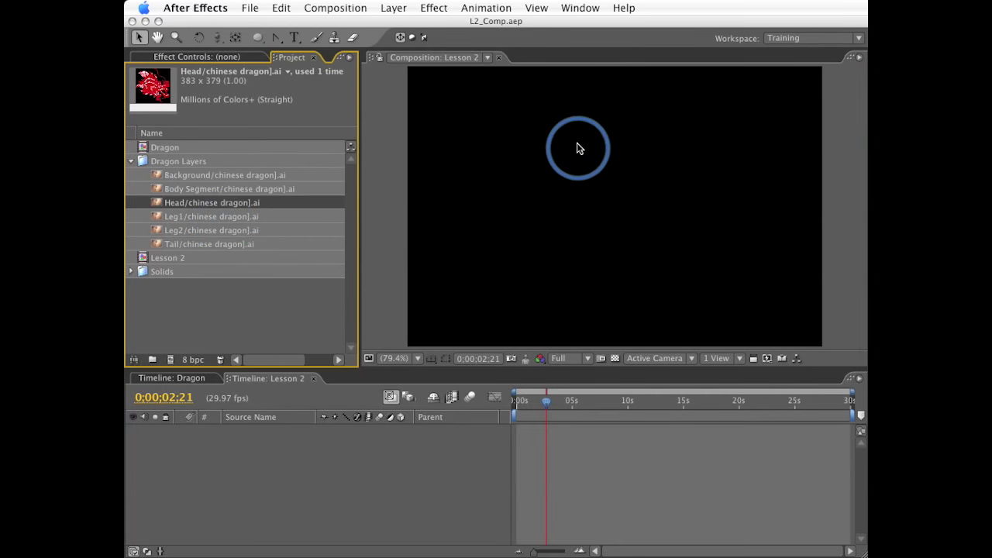
- Add Head/chinese dragon.ai to the Lesson 2 timeline and scale it down to 54%
click(206, 204)
drag(204, 205, 308, 474)
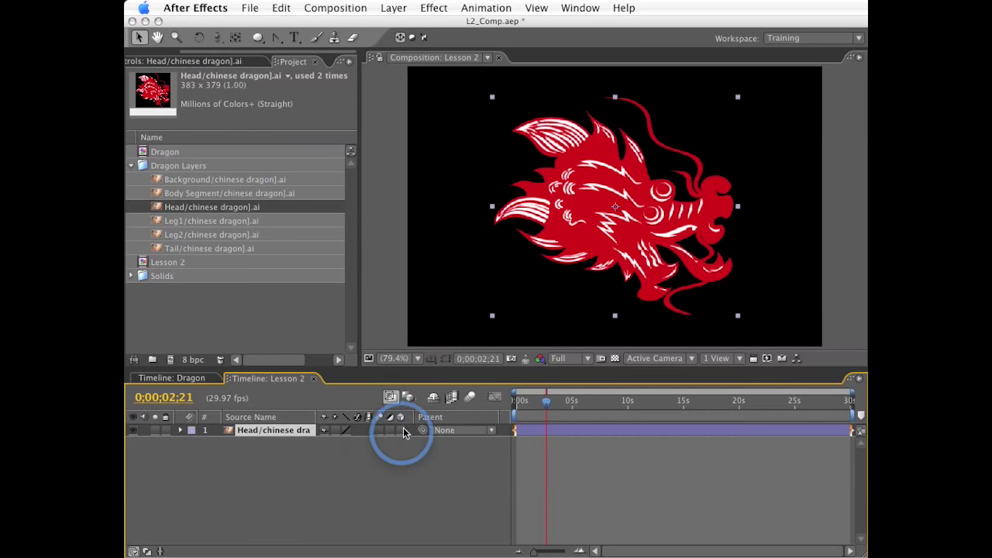
key(s)
drag(367, 444, 340, 447)
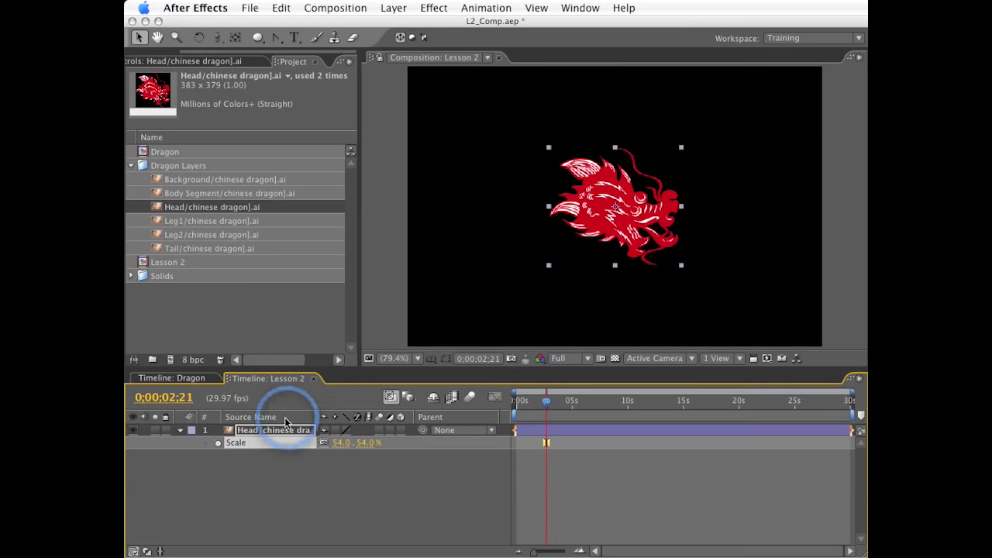
- Give the Head's Position an expression with x and y pick-whipped from its own values, returning [x,y]
key(p)
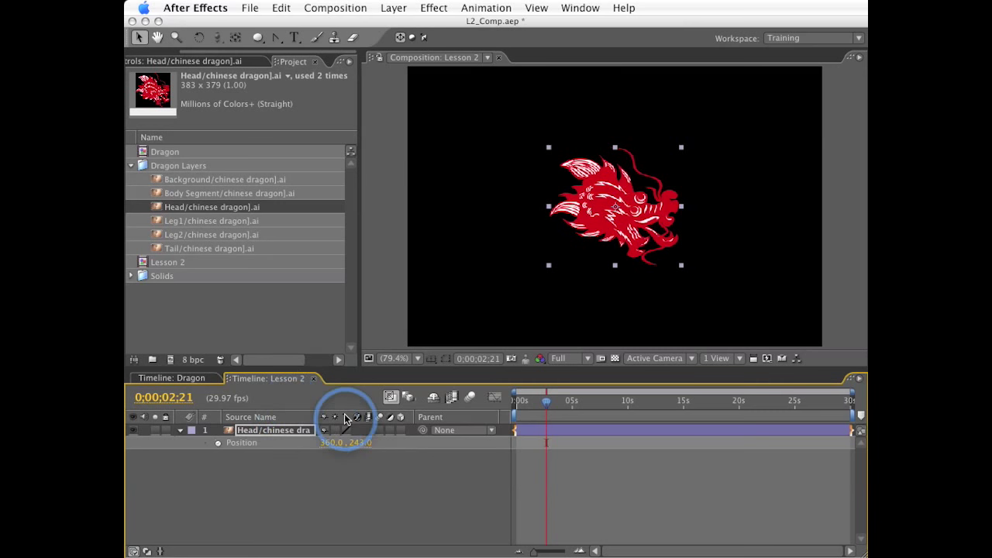
alt+click(218, 443)
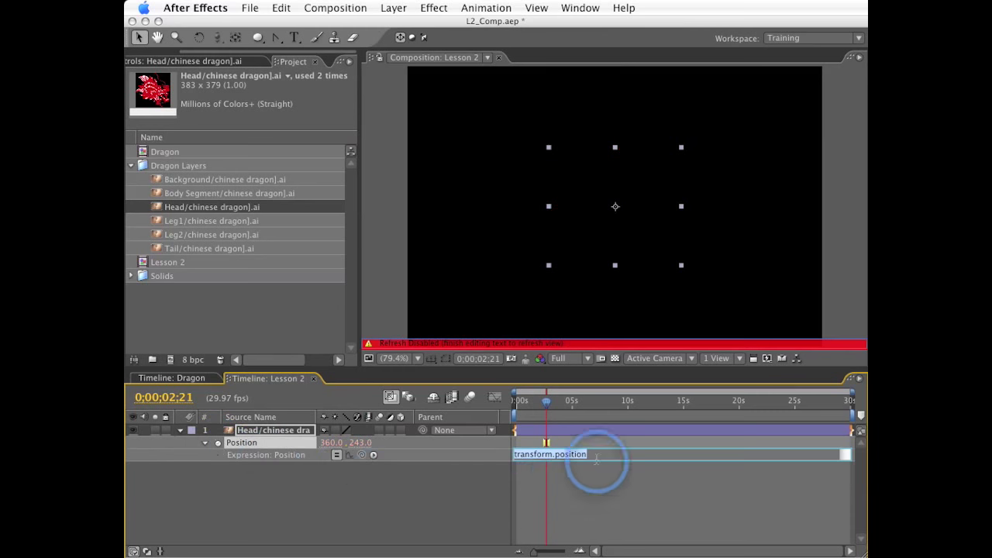
drag(520, 489, 599, 509)
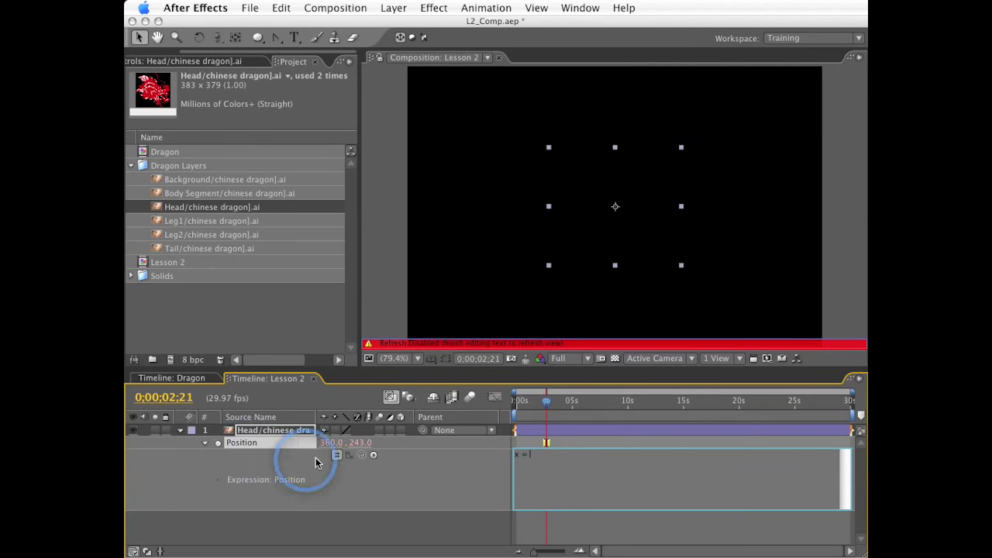
drag(363, 456, 369, 482)
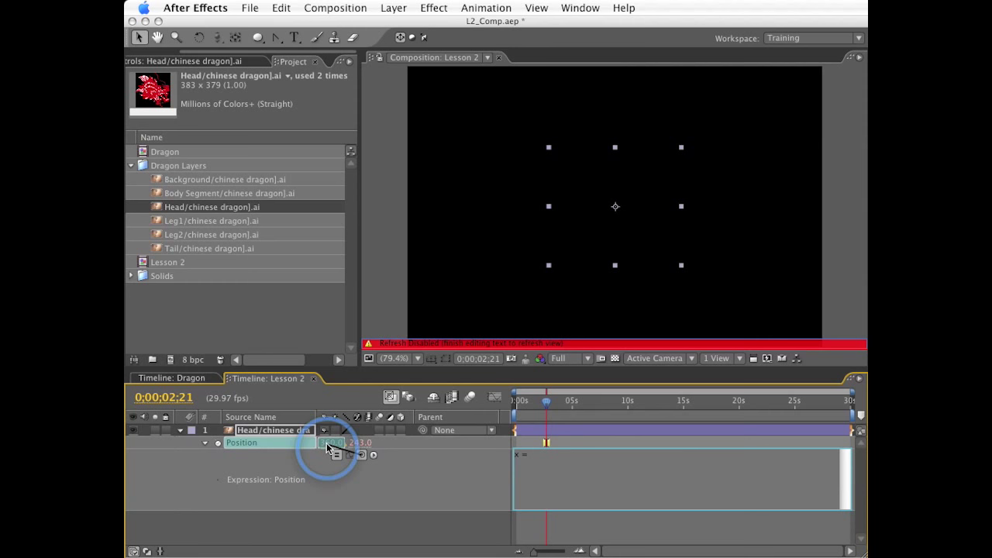
drag(326, 443, 327, 442)
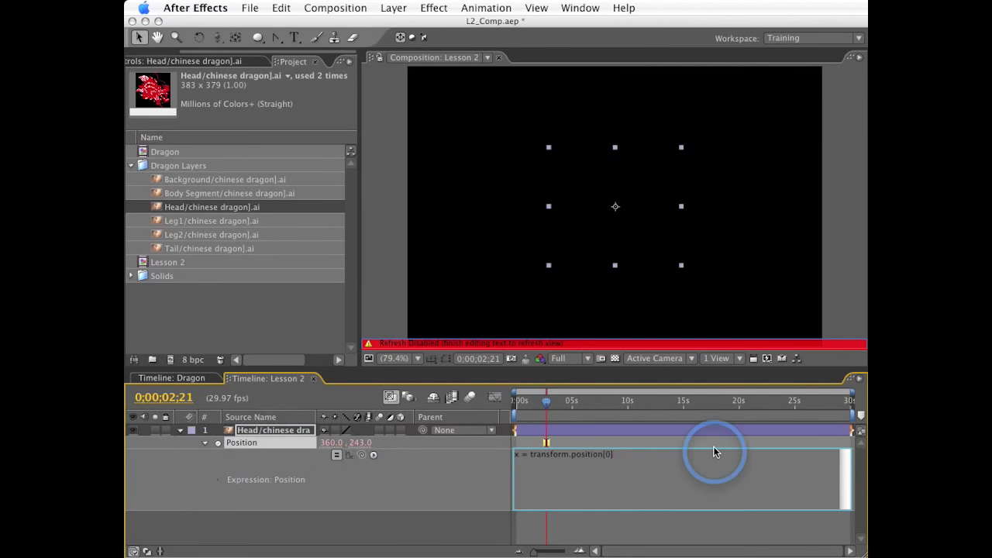
text(;)
key(Return)
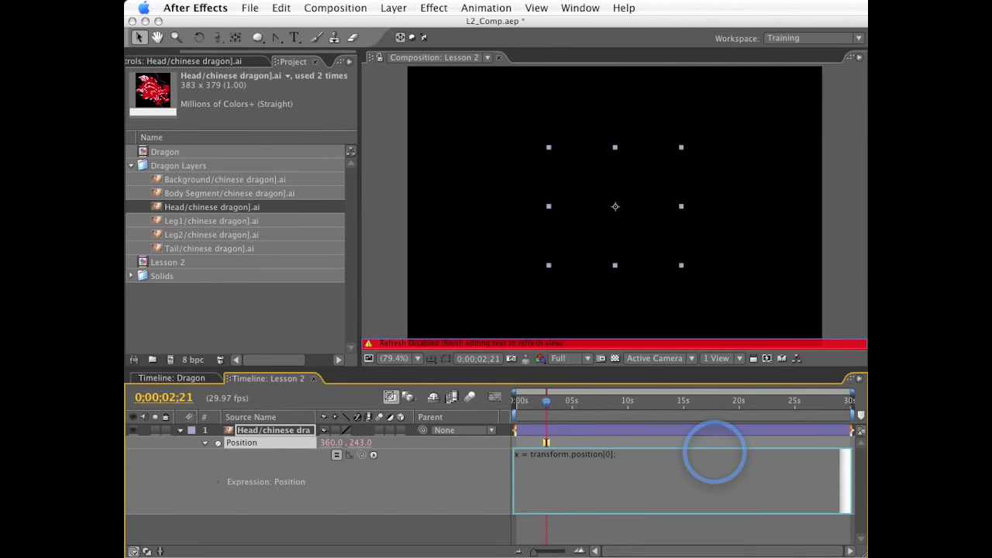
text(y =)
drag(363, 460, 357, 440)
text(;)
key(Return)
key(Return)
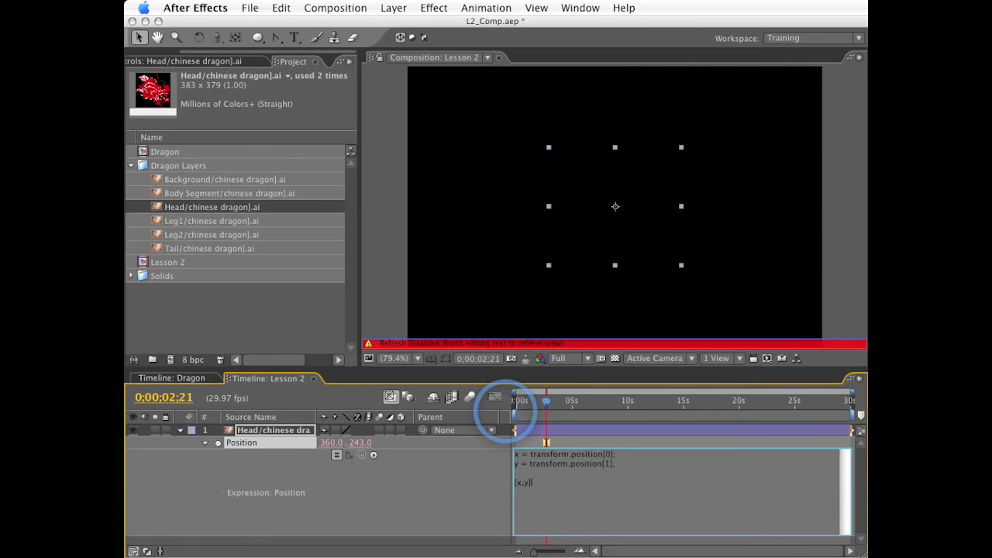
click(447, 475)
- Drag the dragon head around, creating a Position keyframe at 6;10
drag(615, 195, 525, 173)
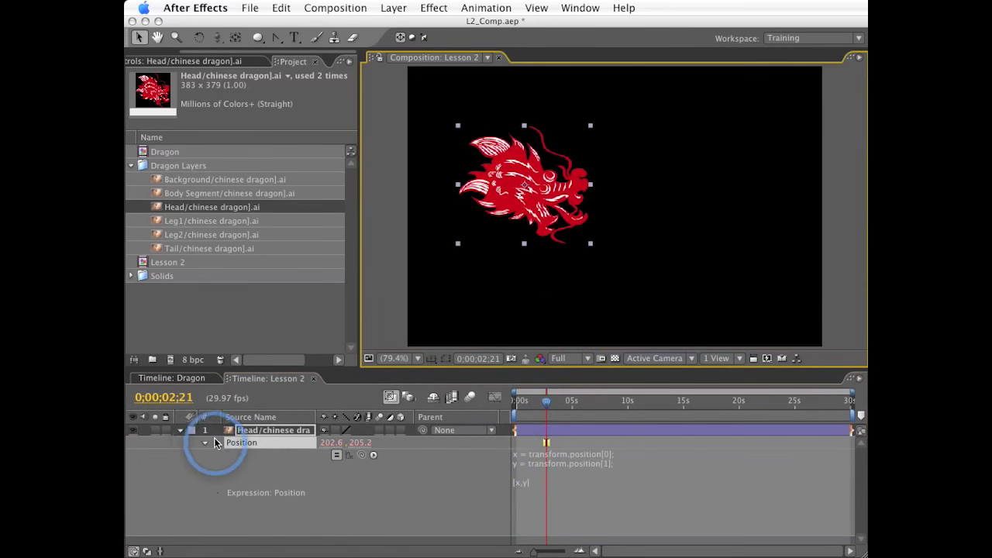
click(587, 401)
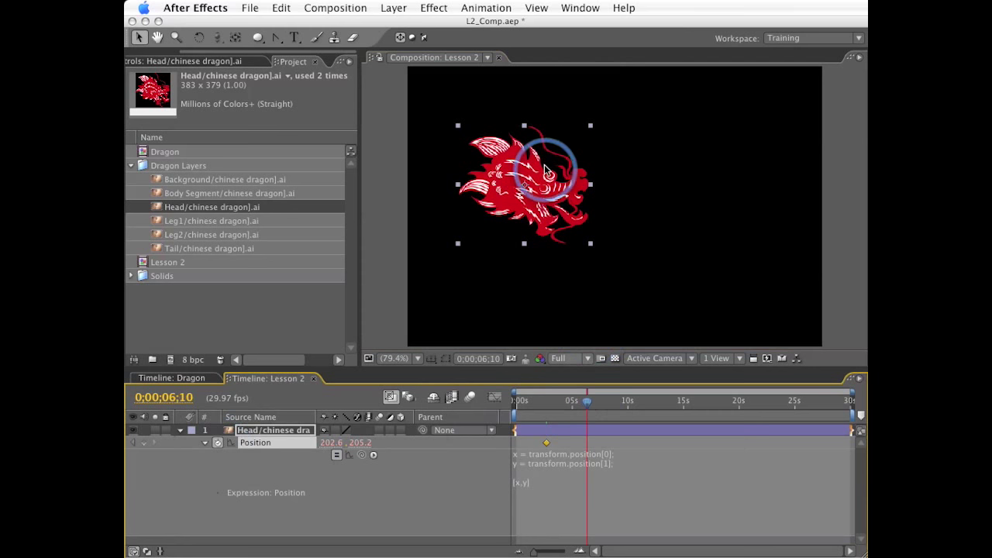
drag(547, 173, 684, 201)
click(559, 456)
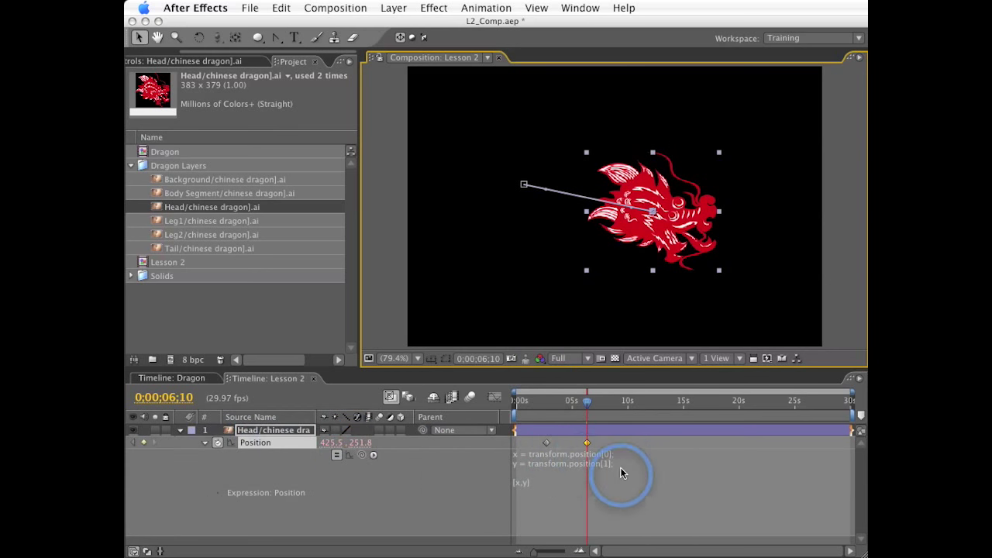
click(592, 468)
drag(631, 236, 607, 273)
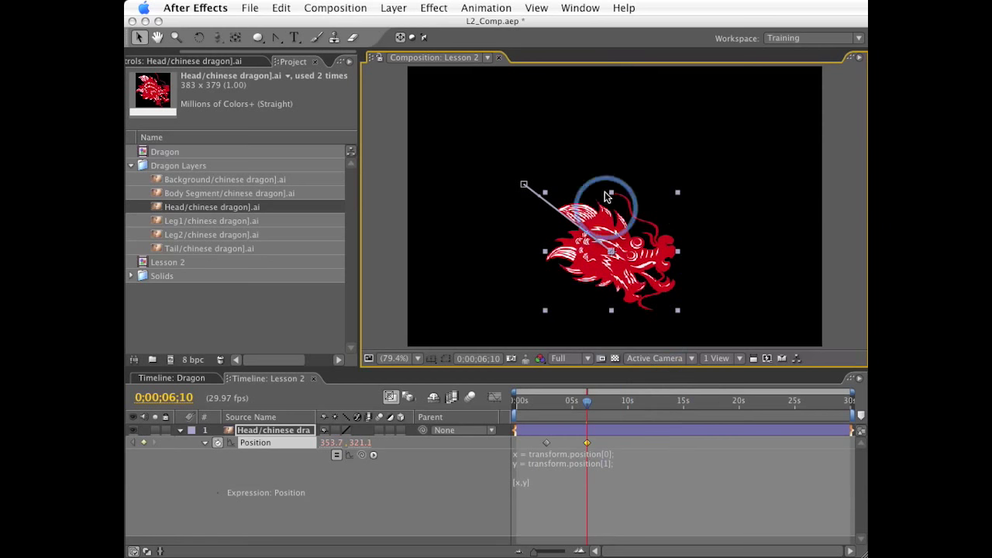
- Remove the Position keyframes, place the head near centre at 376.4, 250.6, and add Math.sin(time) to y
click(218, 442)
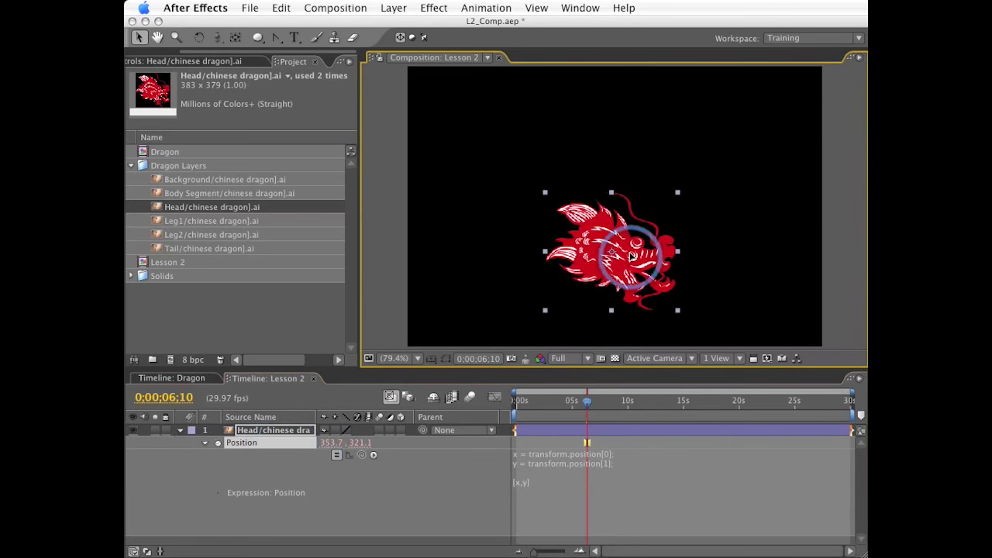
drag(633, 250, 646, 210)
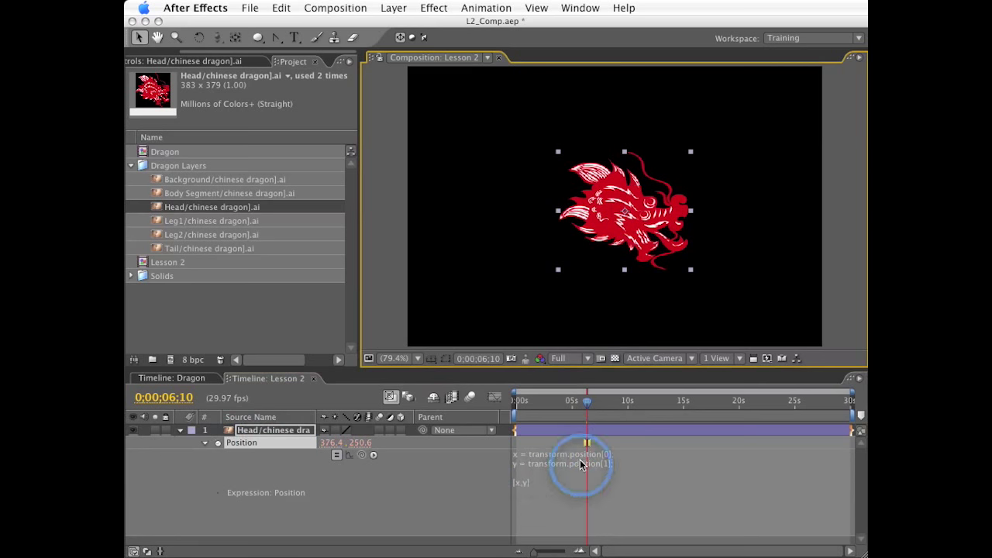
click(520, 459)
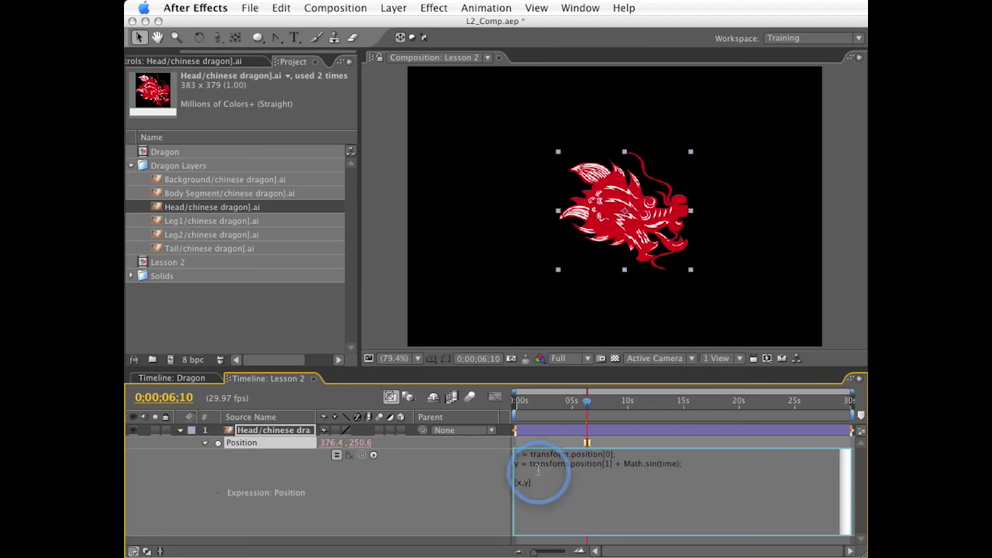
- Finish the Math.sin(time) y line with a semicolon, apply it, and preview the head bobbing
click(676, 465)
click(467, 466)
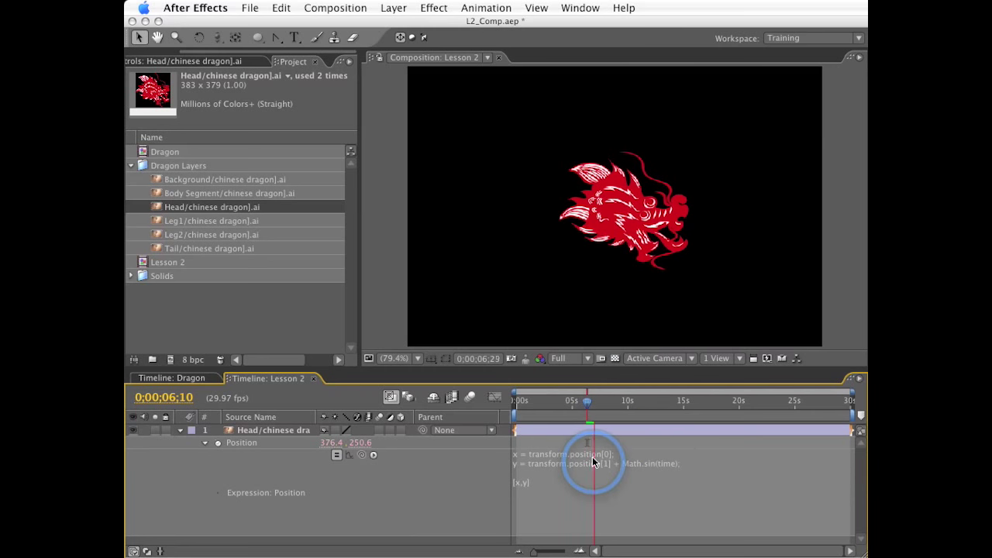
click(667, 466)
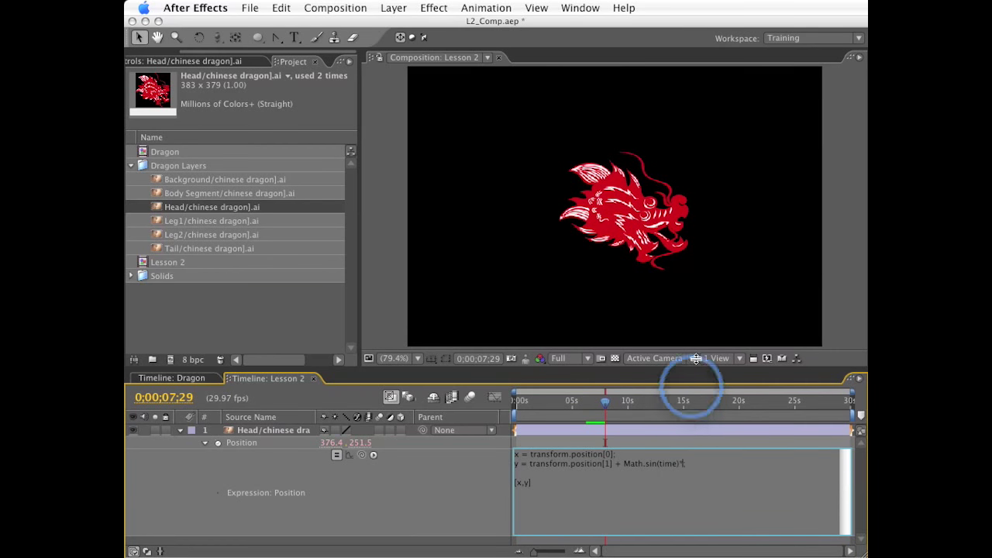
text(;)
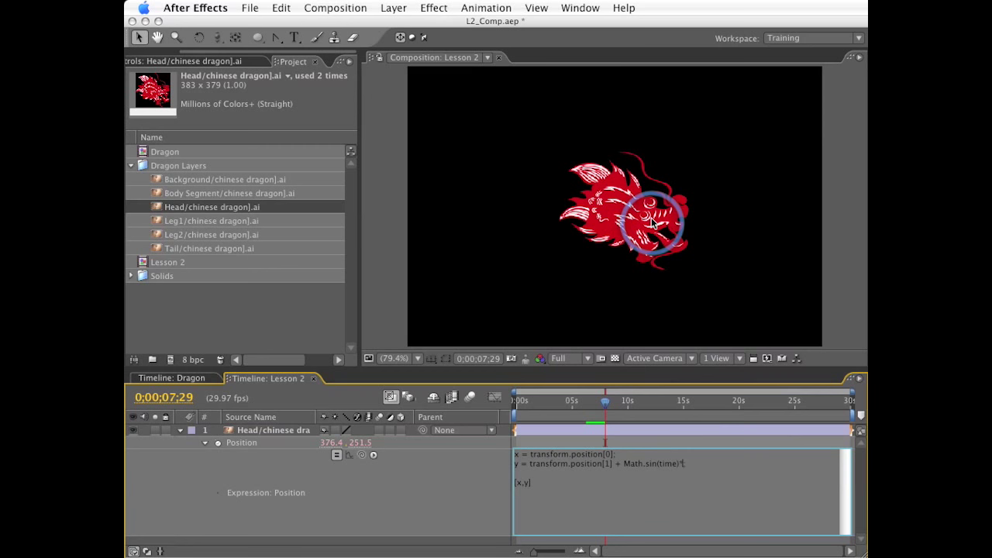
click(652, 223)
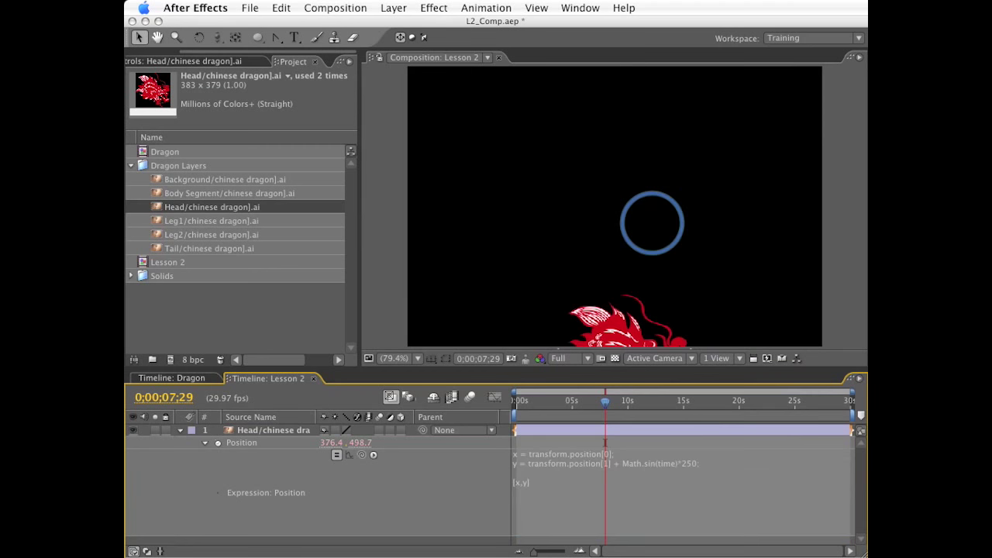
key(space)
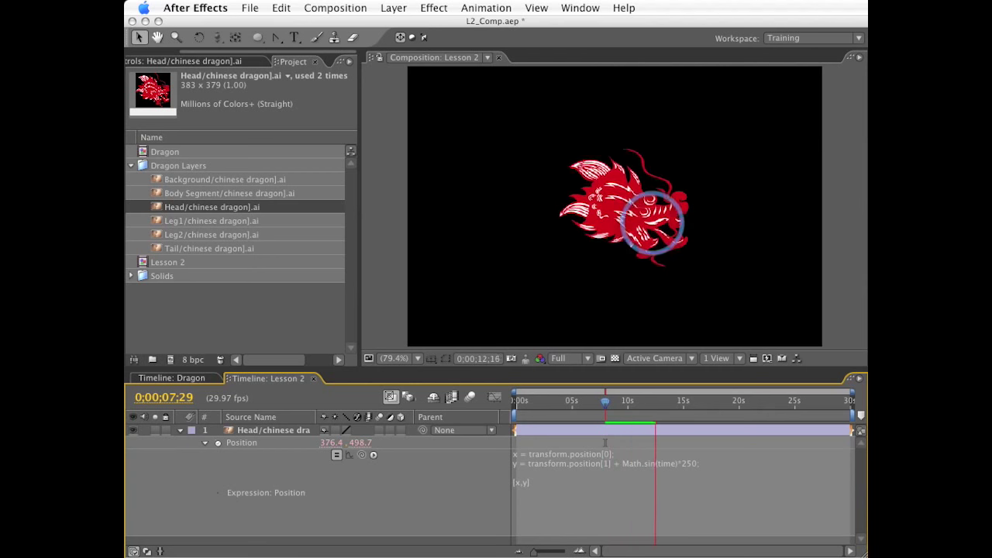
click(679, 463)
- Multiply time by 3 in the expression and preview the faster bobbing
click(679, 463)
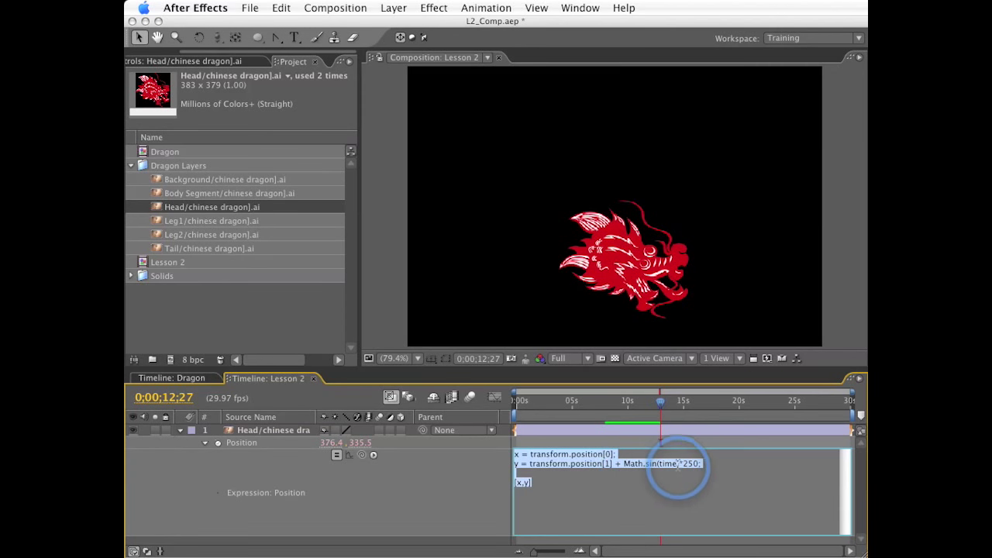
click(679, 463)
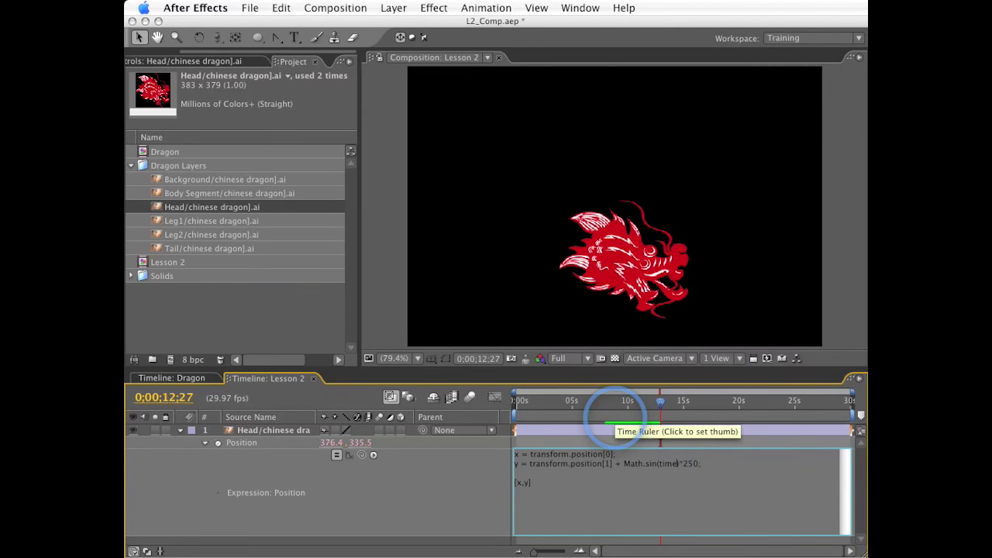
text(*)
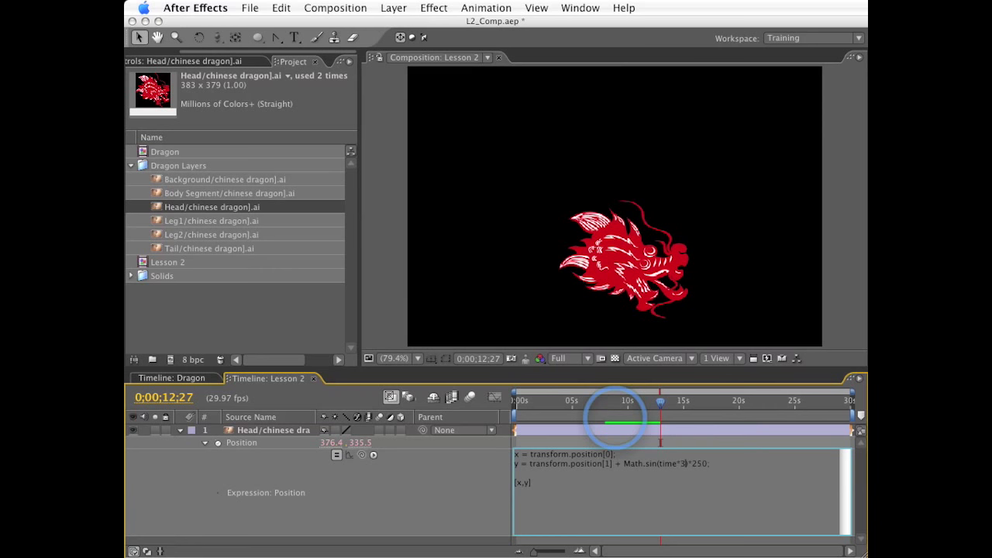
click(616, 418)
key(KP_0)
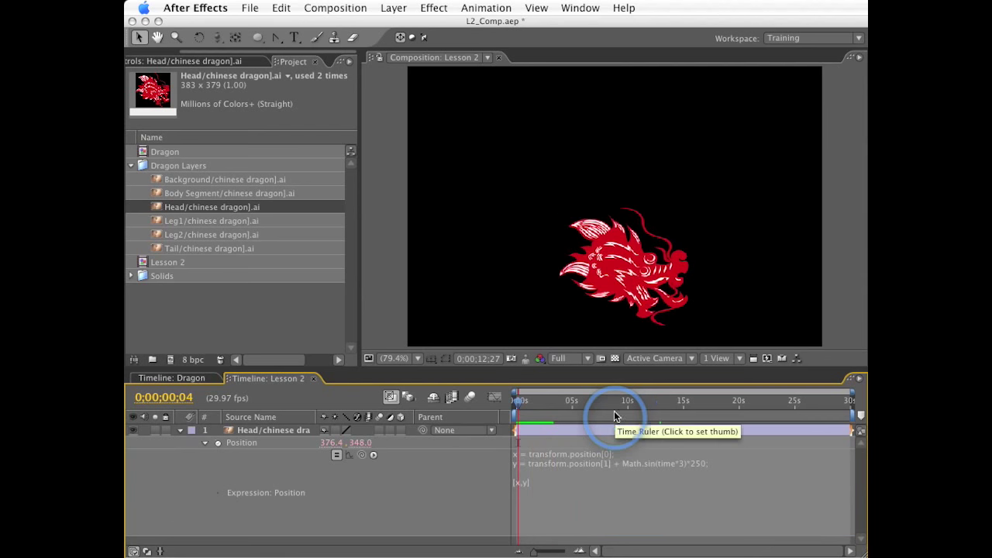
- Keyframe the head's Position from off the left edge at 0s to the right edge at 3;24
drag(570, 401, 502, 409)
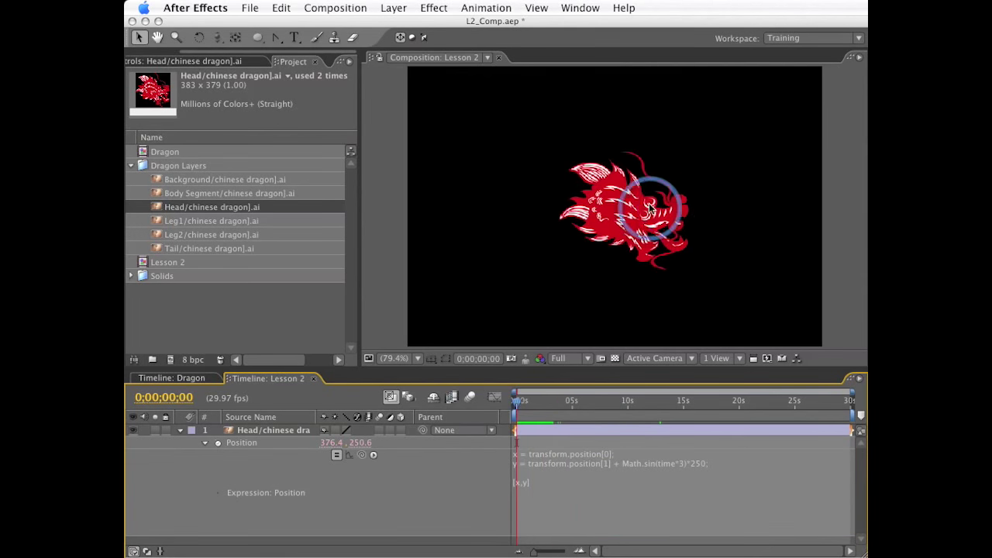
drag(652, 208, 364, 208)
click(220, 443)
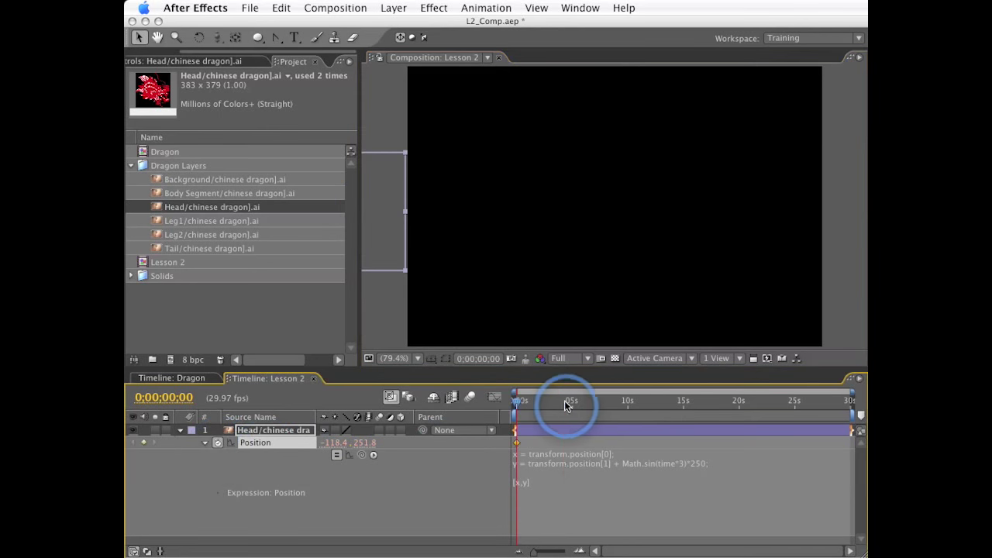
drag(564, 399, 558, 401)
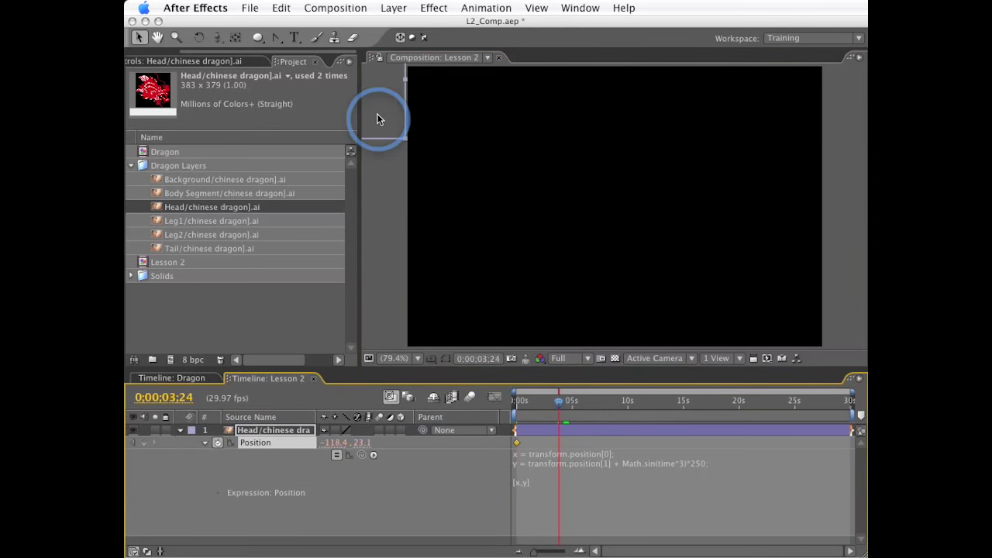
drag(377, 119, 900, 205)
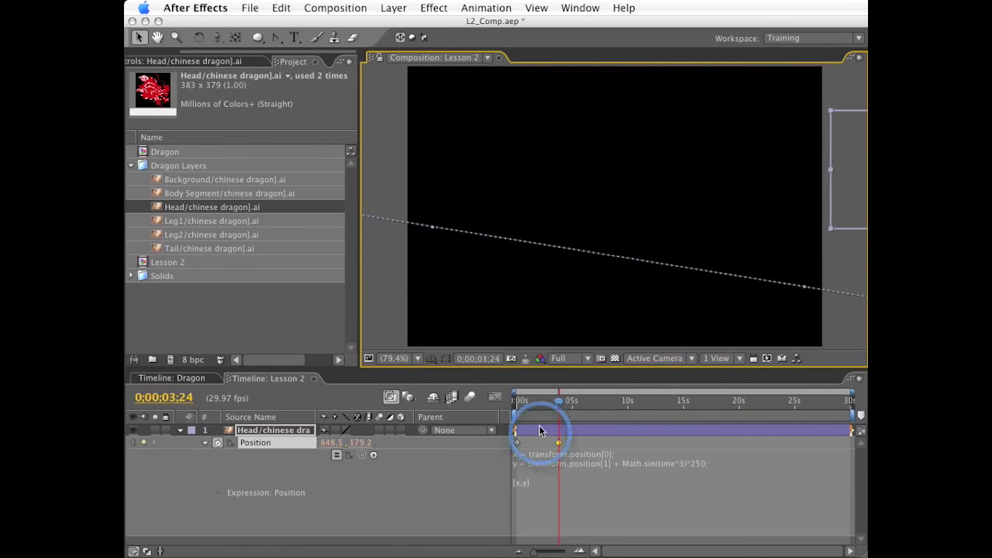
drag(542, 403, 505, 398)
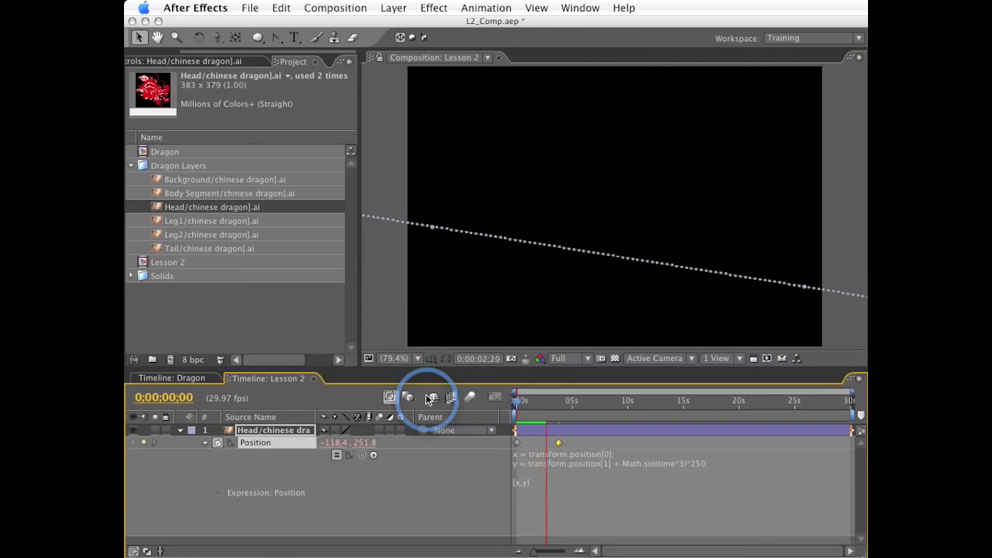
key(space)
- Set the head layer's Auto-Orient to Orient Along Path
click(535, 402)
click(271, 444)
right_click(272, 432)
mouse_move(419, 146)
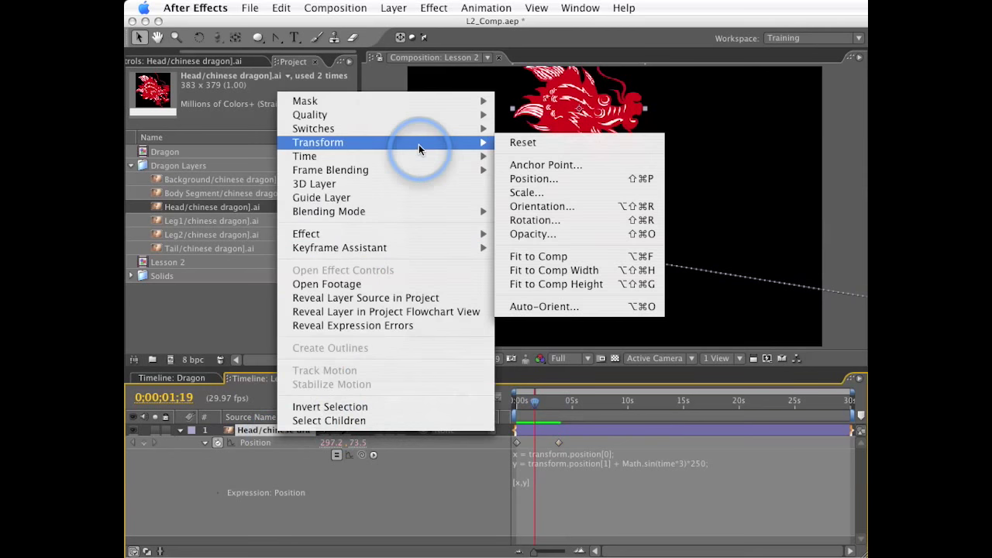
click(550, 306)
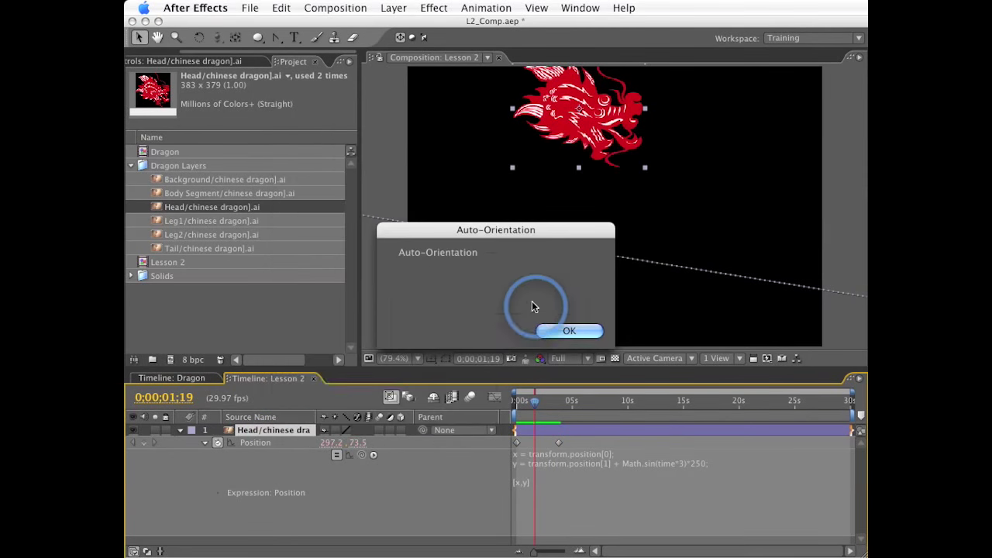
click(446, 284)
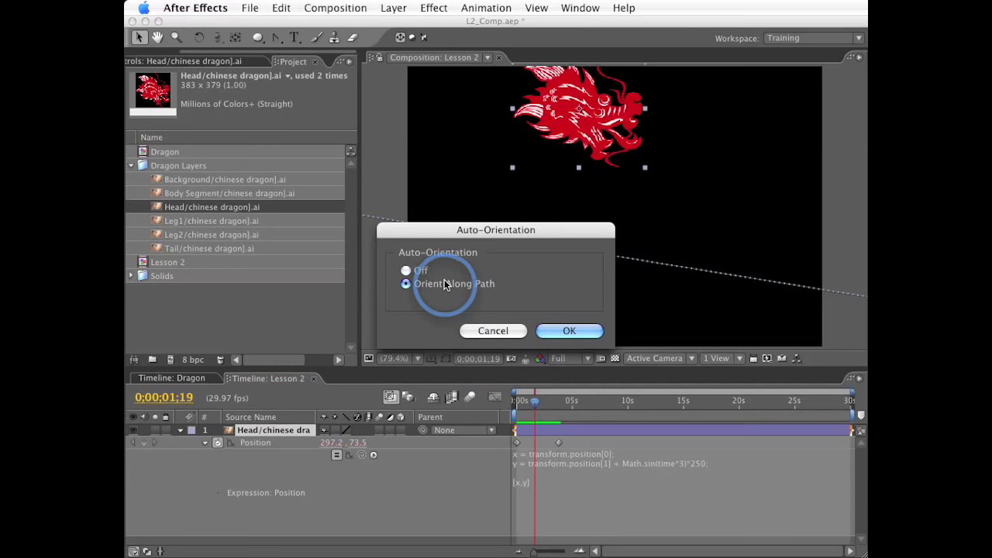
click(570, 331)
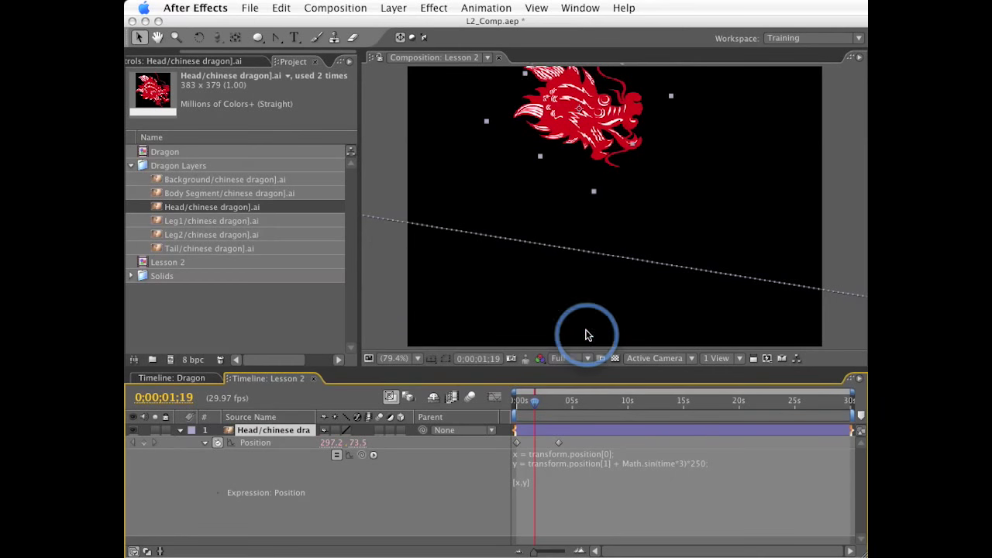
- Change the bob amplitude in the expression from 250 to 200 and preview
click(700, 463)
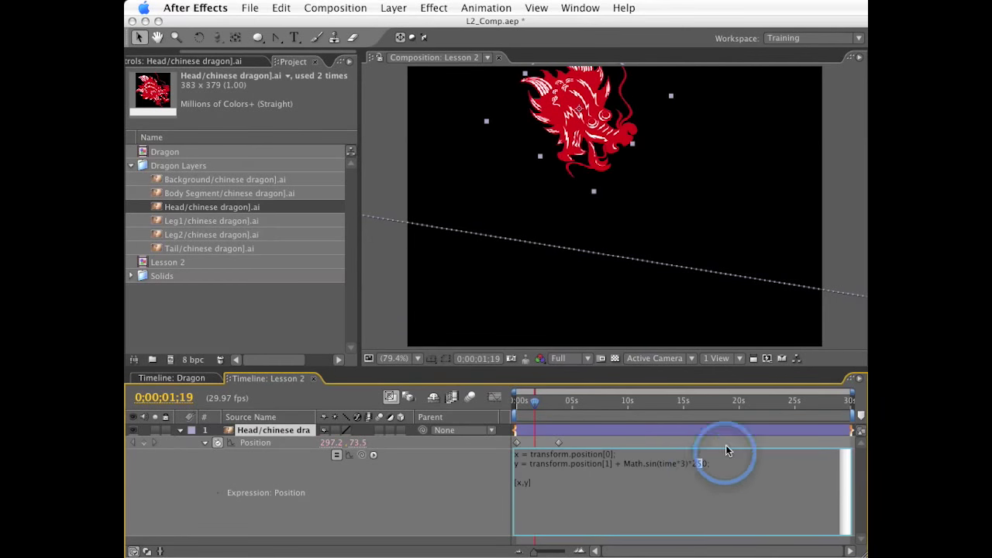
click(741, 411)
key(space)
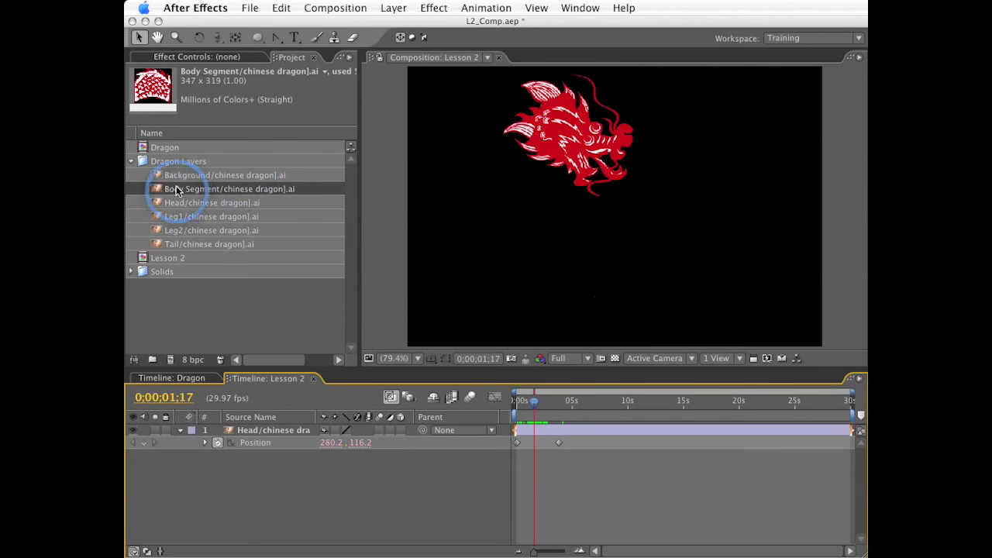
- Add the Body Segment artwork, scale it to 39%, and move it below the Head layer
drag(176, 189, 570, 225)
key(s)
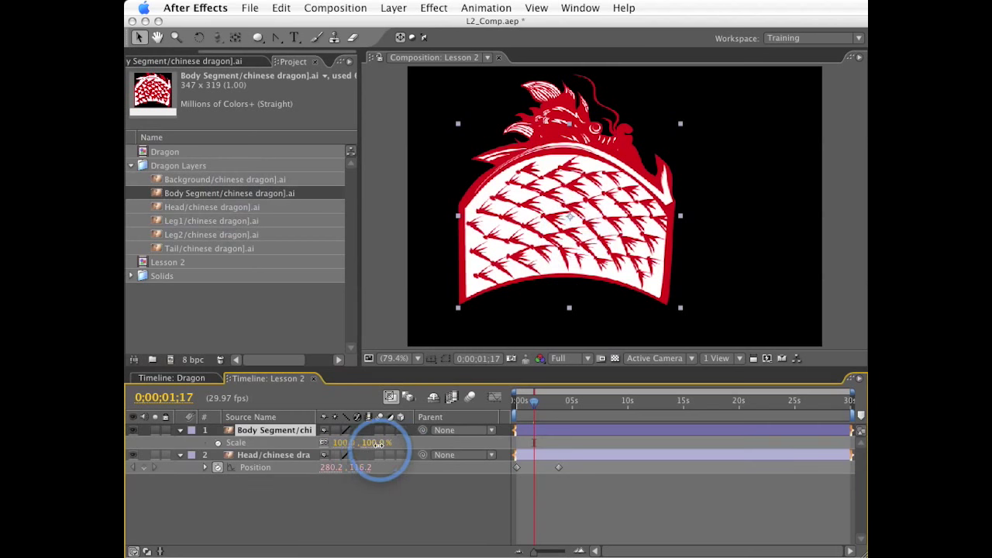
drag(373, 444, 331, 444)
drag(264, 431, 258, 481)
key(p)
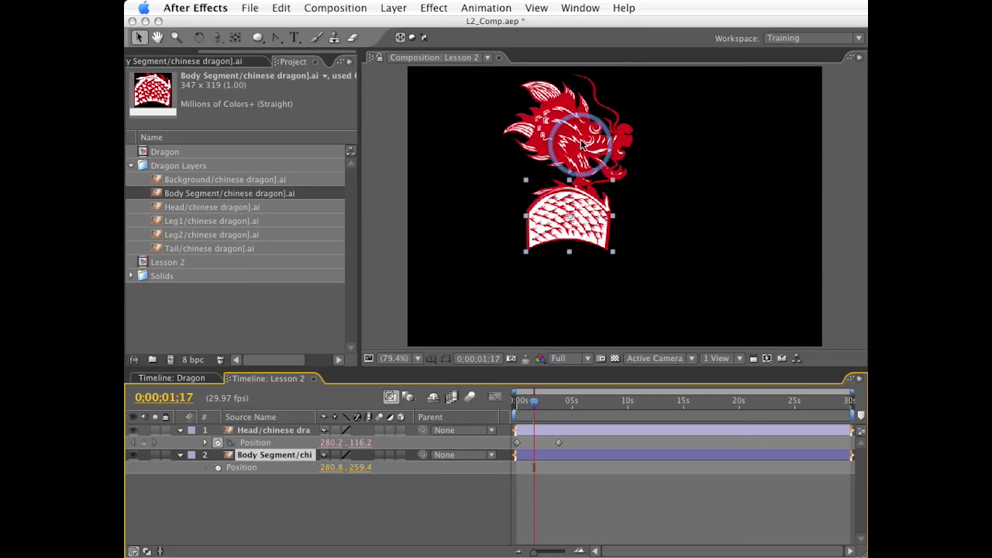
- Pick-whip the Body Segment's Position expression to the Head layer's Position and preview
alt+click(222, 468)
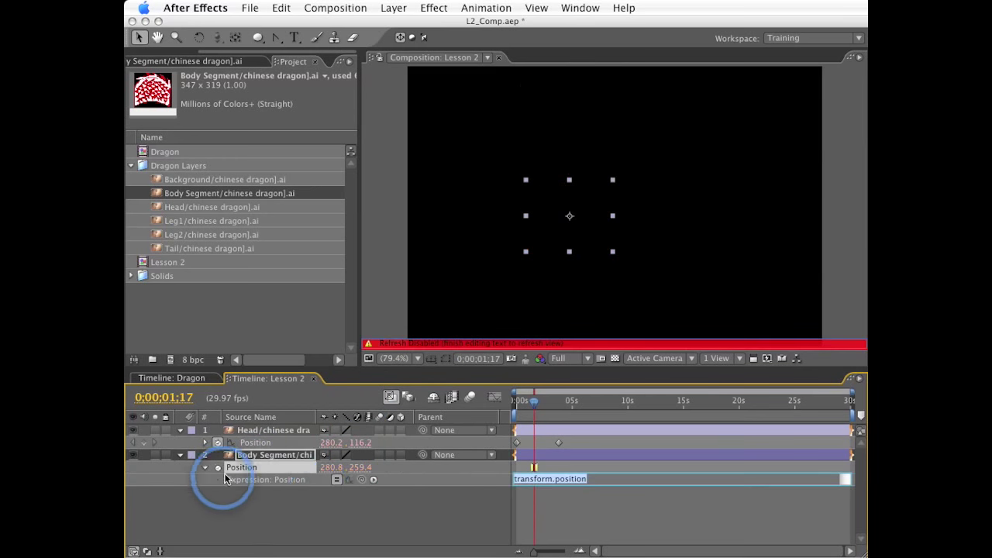
drag(361, 480, 267, 445)
click(354, 499)
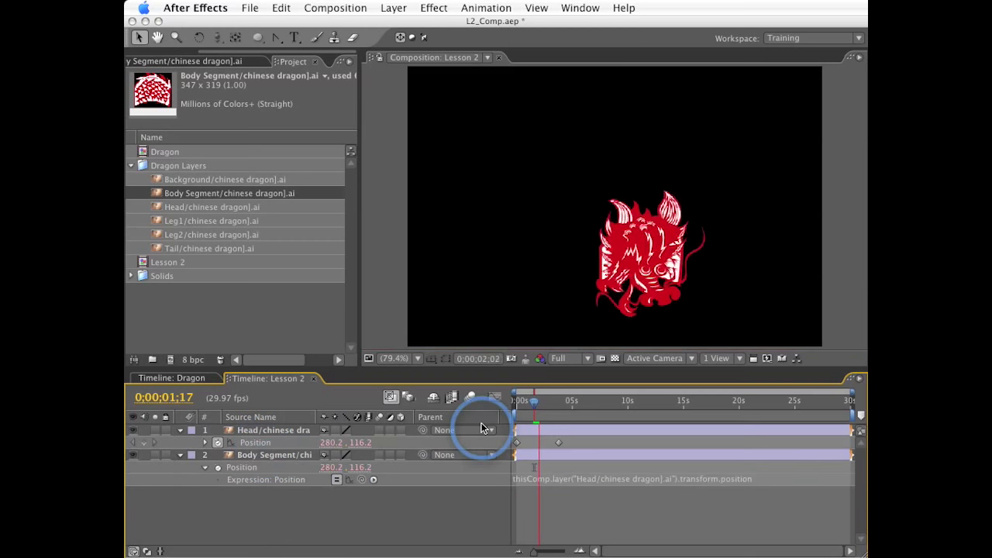
drag(534, 401, 514, 401)
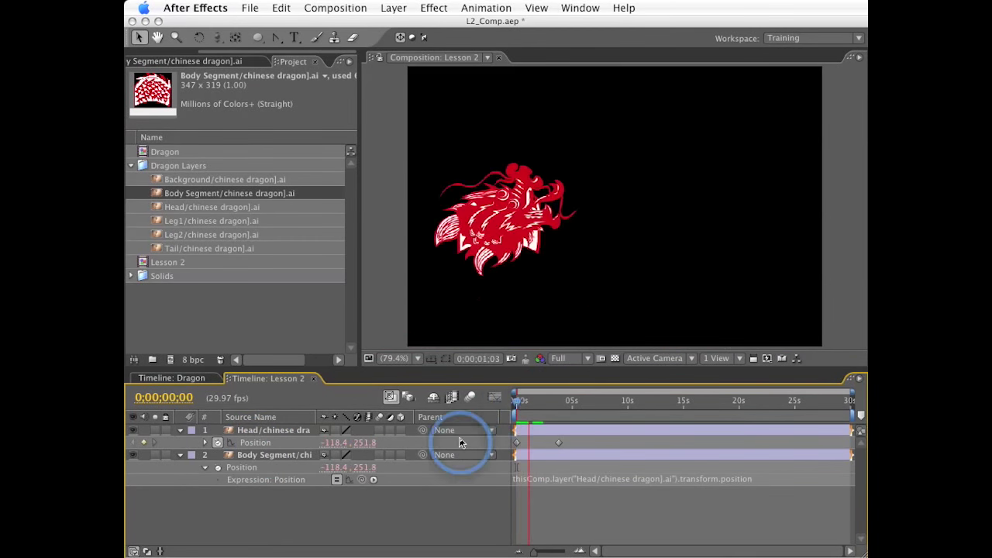
key(space)
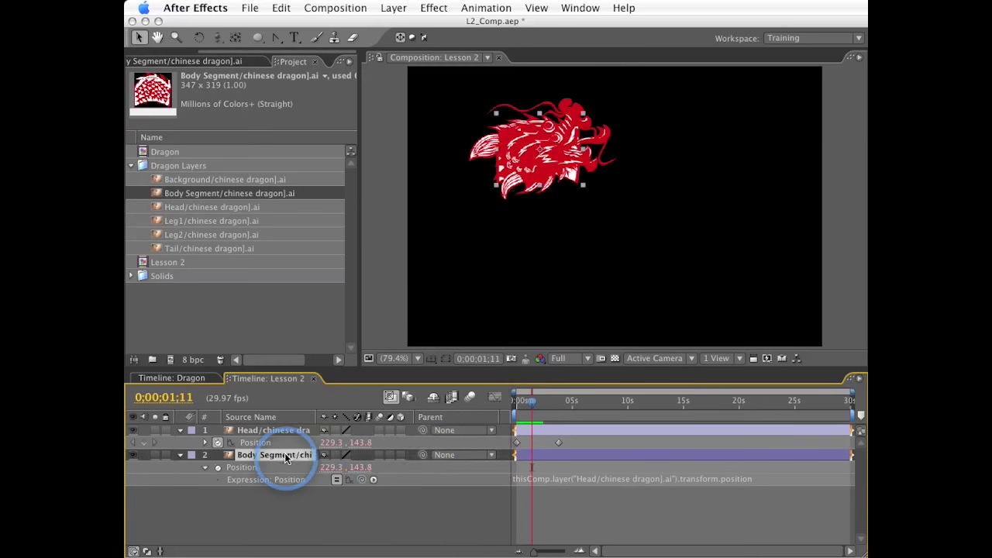
- Set the Body Segment to Orient Along Path and preview it following the head
right_click(283, 464)
mouse_move(396, 168)
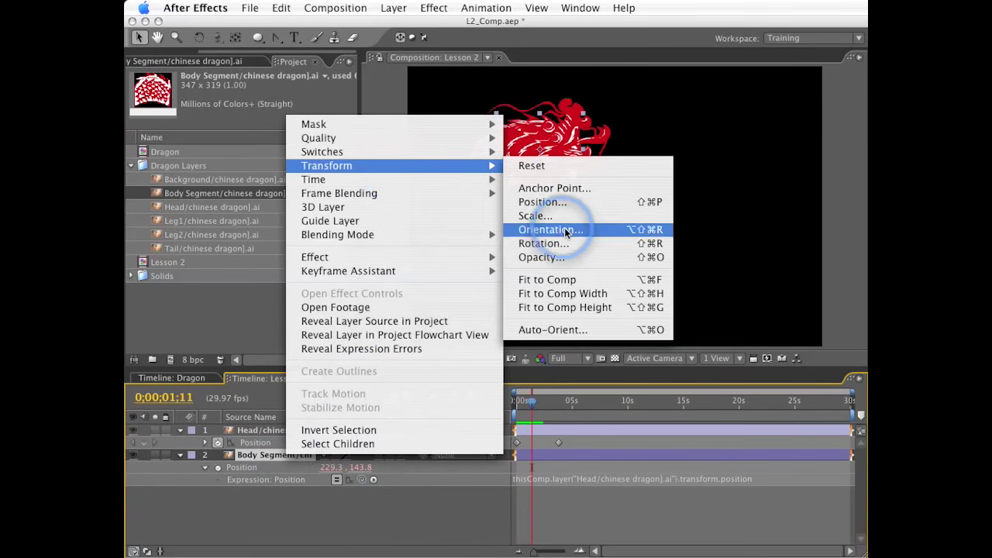
click(562, 329)
click(443, 293)
key(Return)
key(space)
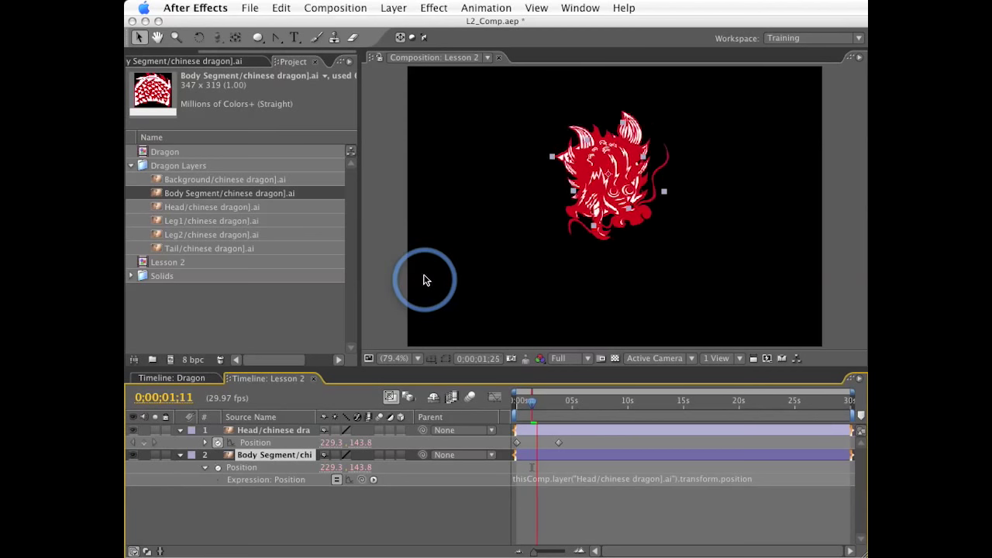
click(663, 469)
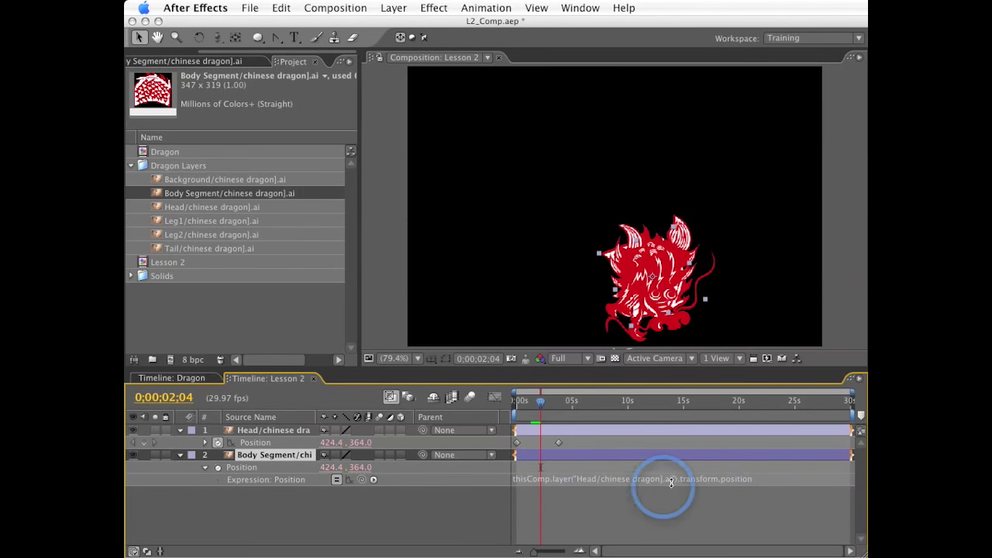
- Append .valueAtTime(time - .2) to the Body Segment's Position expression so it lags 0.2 s
click(743, 481)
click(756, 481)
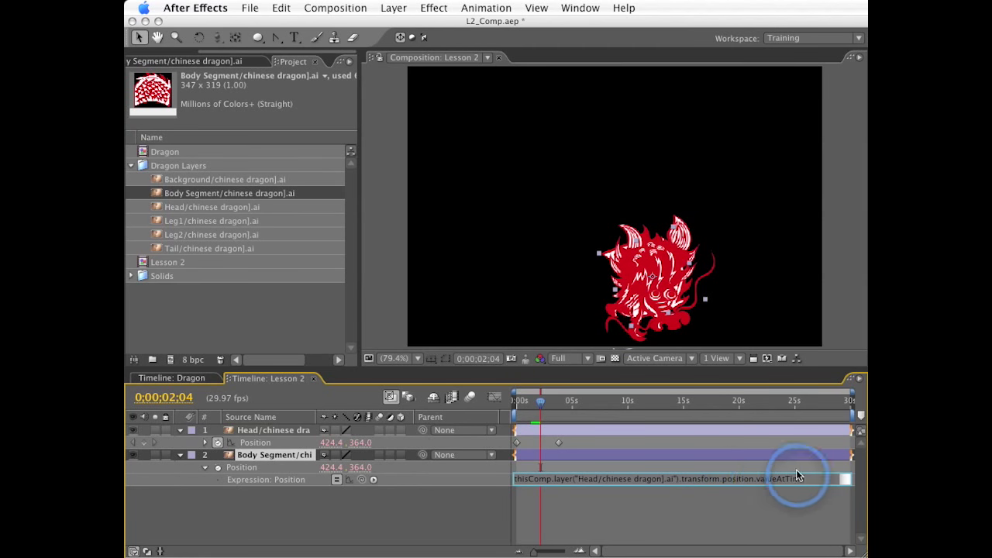
text((3))
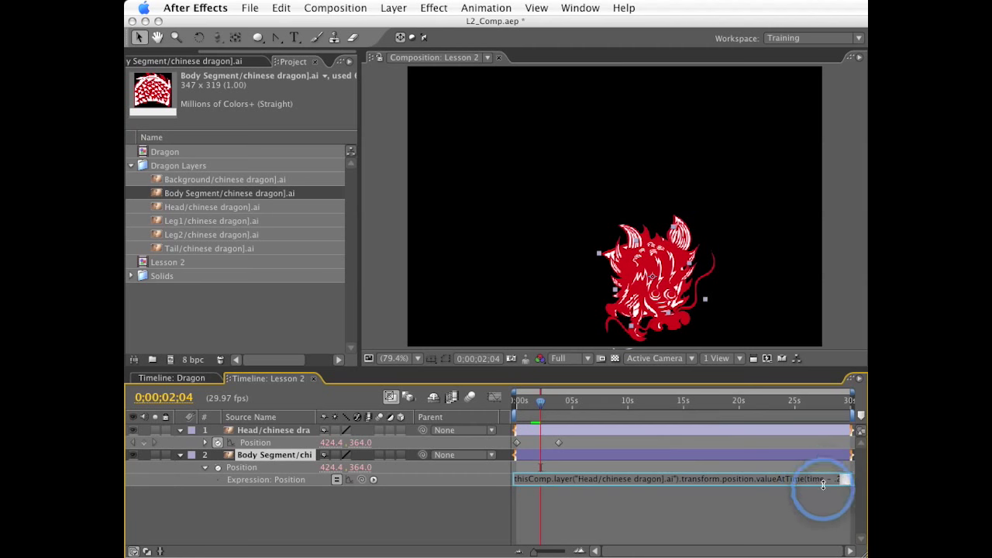
click(658, 427)
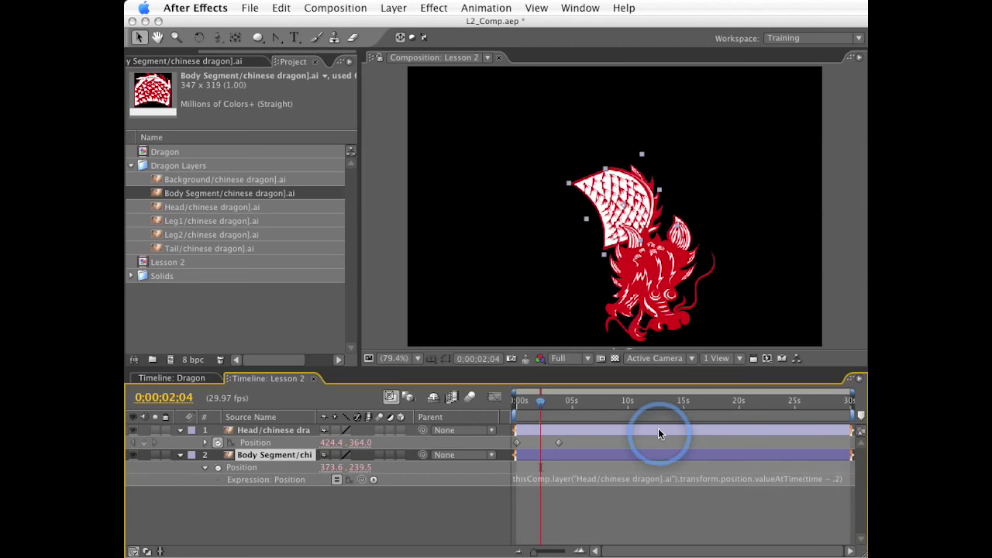
- Preview the dragon animation by scrubbing and playing it from the comp start
key(shift+Page_Down)
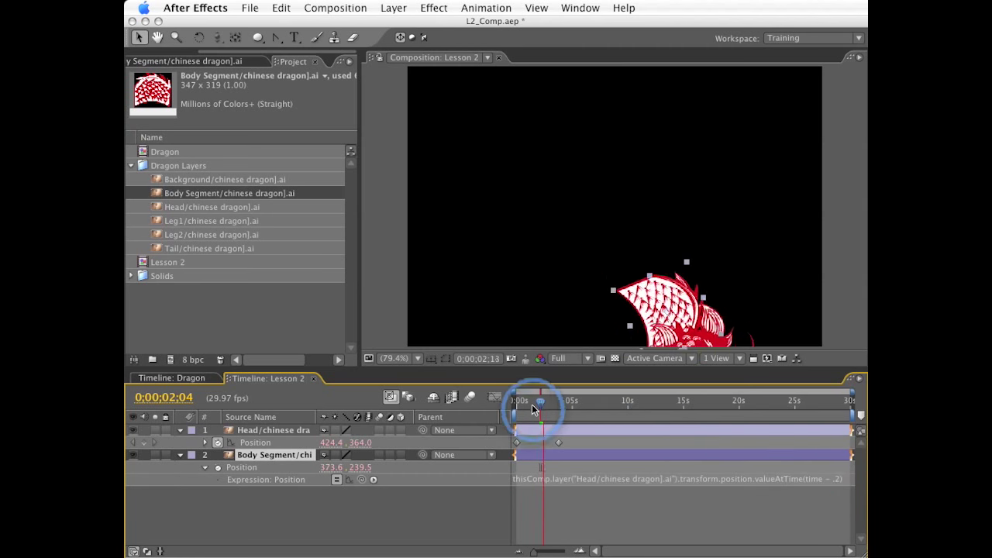
drag(532, 404, 497, 413)
click(245, 403)
key(space)
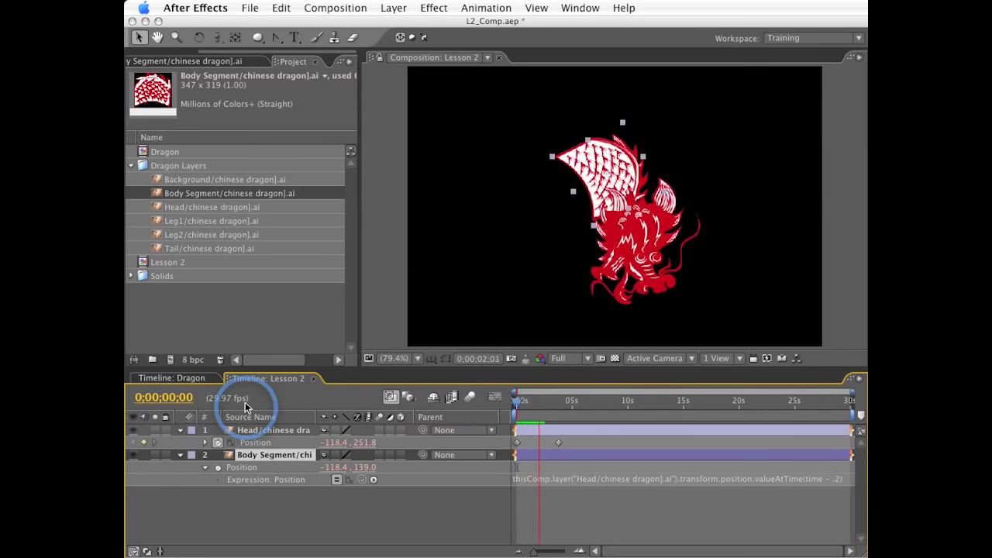
key(space)
mouse_move(541, 409)
mouse_down()
mouse_move(516, 409)
mouse_move(535, 407)
mouse_up()
- At 0;00;01;19, duplicate Body Segment layer 2 into a new layer 3
click(216, 487)
click(277, 465)
click(260, 463)
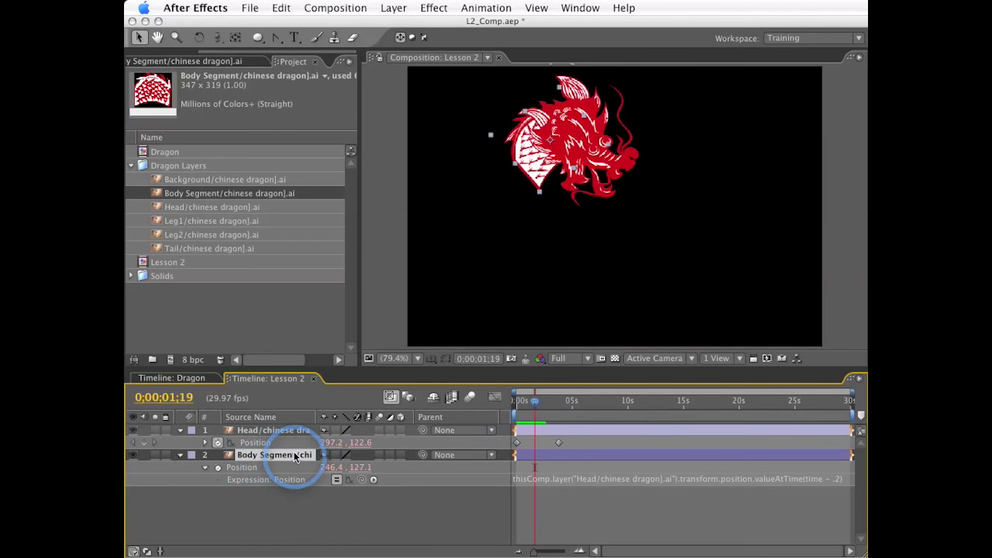
key(super+d)
click(263, 465)
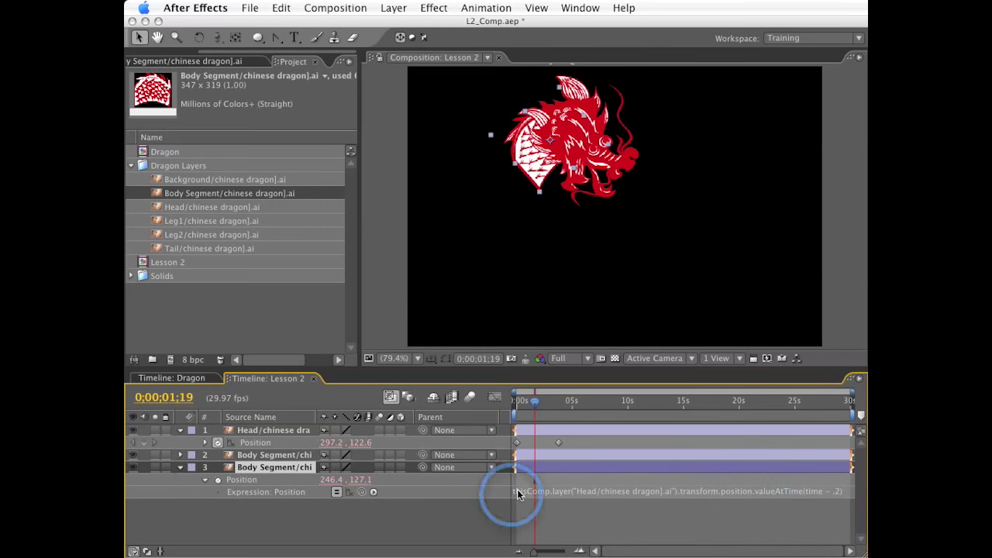
- Replace the head layer name in layer 3's Position expression with index - 1
click(564, 490)
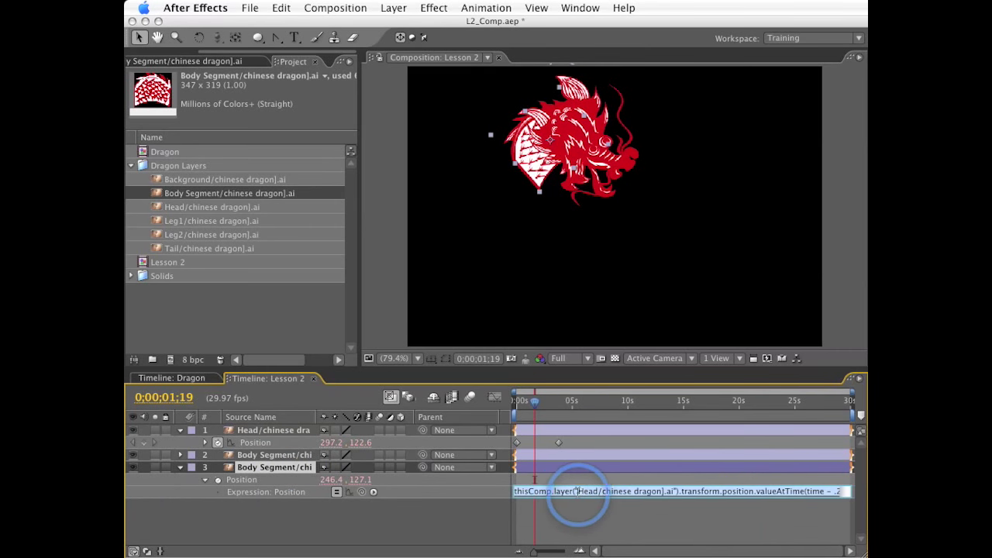
click(576, 491)
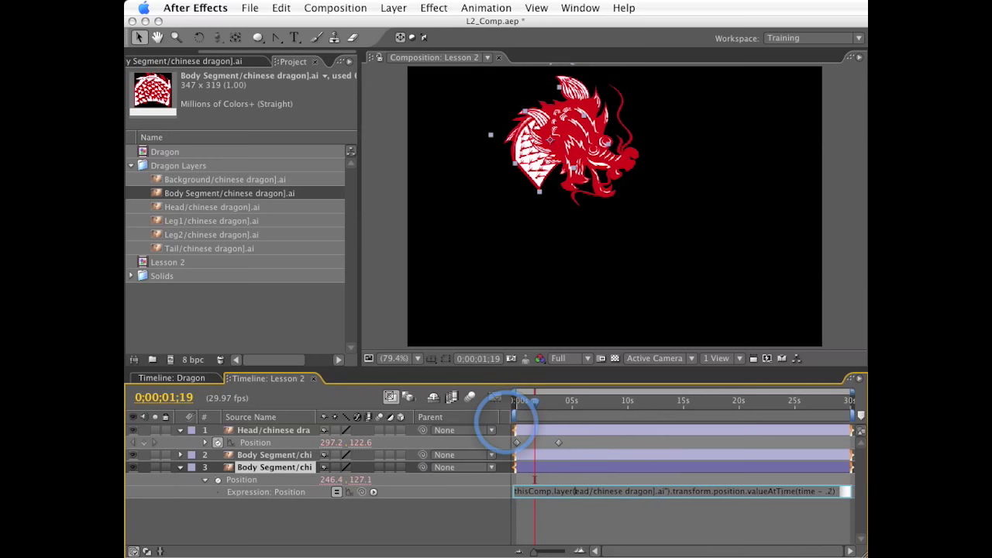
key(Delete)
key(Delete)
key(Delete)
key(Delete)
key(Delete)
key(Delete)
key(Delete)
key(Delete)
key(Delete)
key(Delete)
key(Delete)
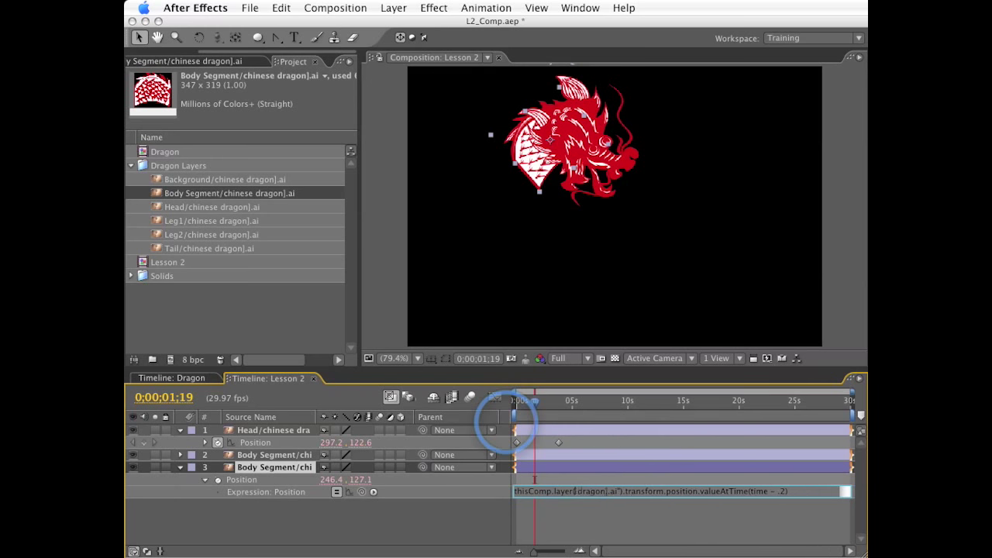
key(Delete)
key(Delete)
key(Delete)
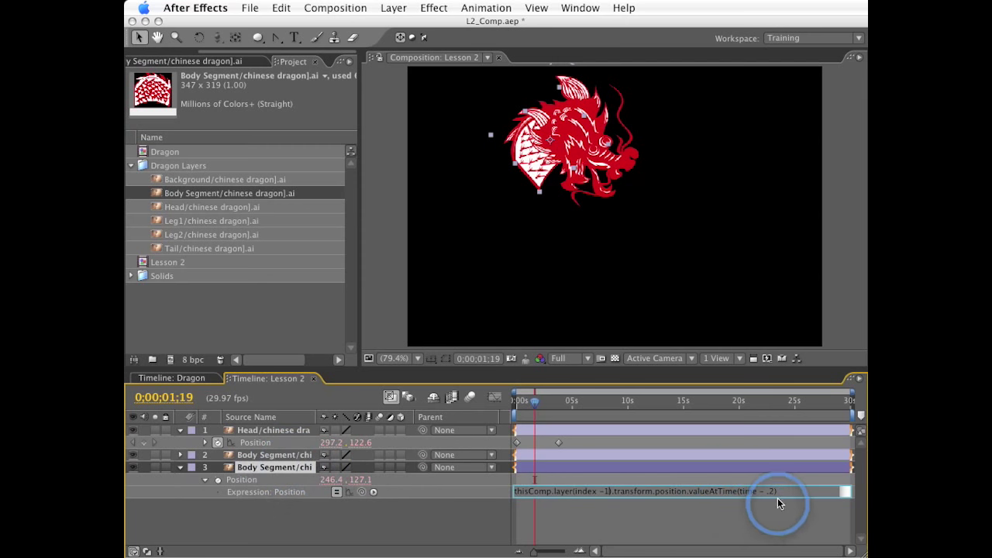
- Commit the edited expression and duplicate Body Segment layer 3 into more trailing segments
click(380, 511)
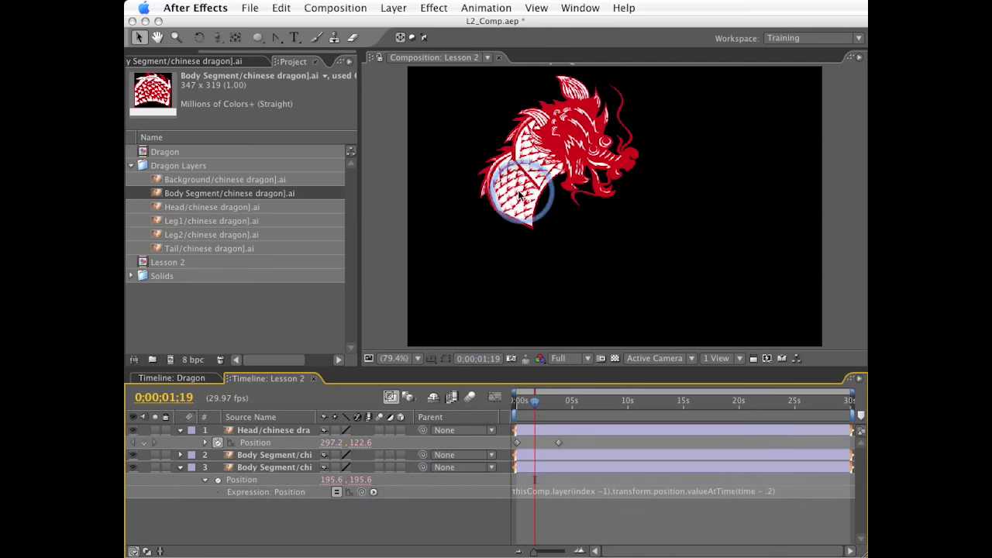
click(275, 468)
key(ctrl+d)
key(super+d)
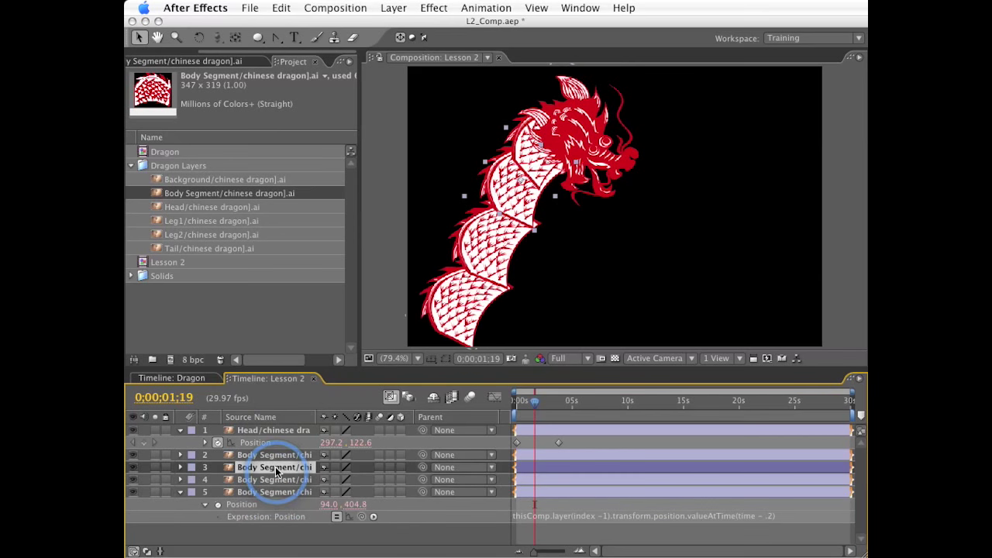
- RAM preview the chained body, then select extra Body Segment layers 4 through 6
key(KP_0)
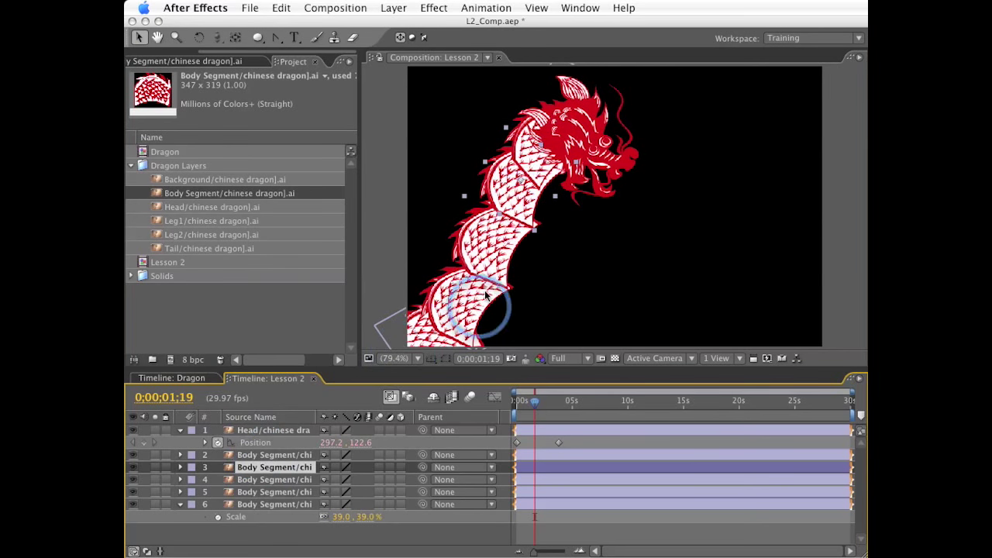
click(259, 505)
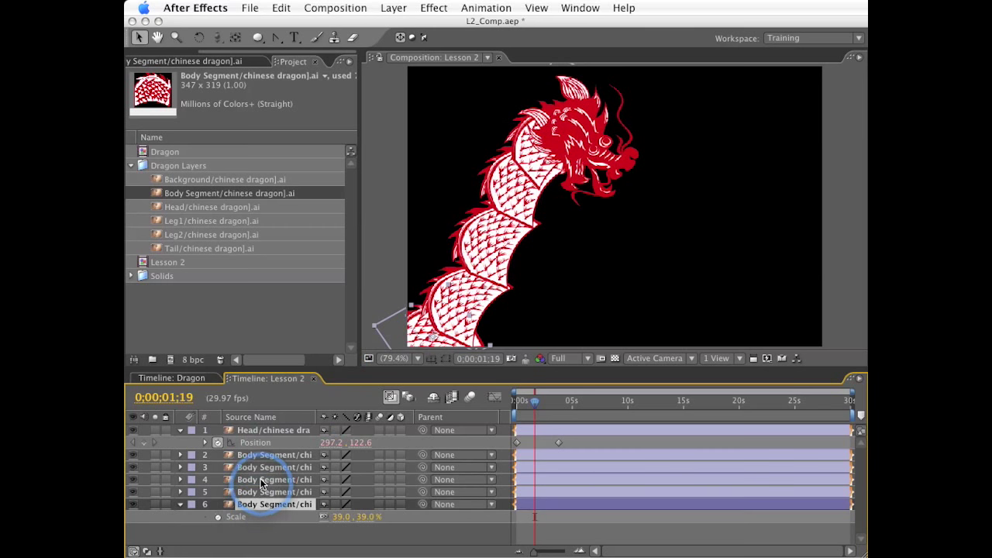
shift+click(261, 483)
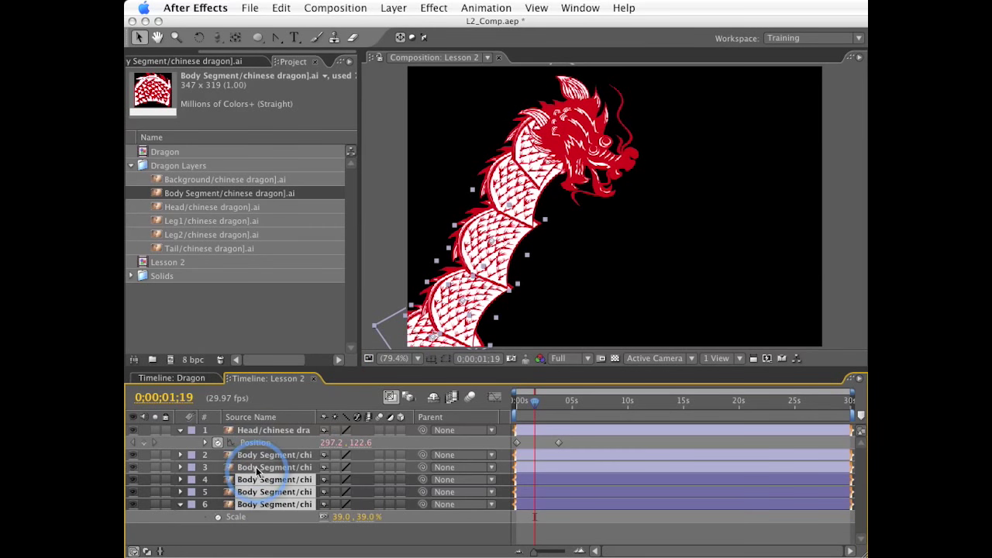
- Remove extra layers 4–6 and show the 39% Scale of Body Segment layers 2 and 3
key(super+x)
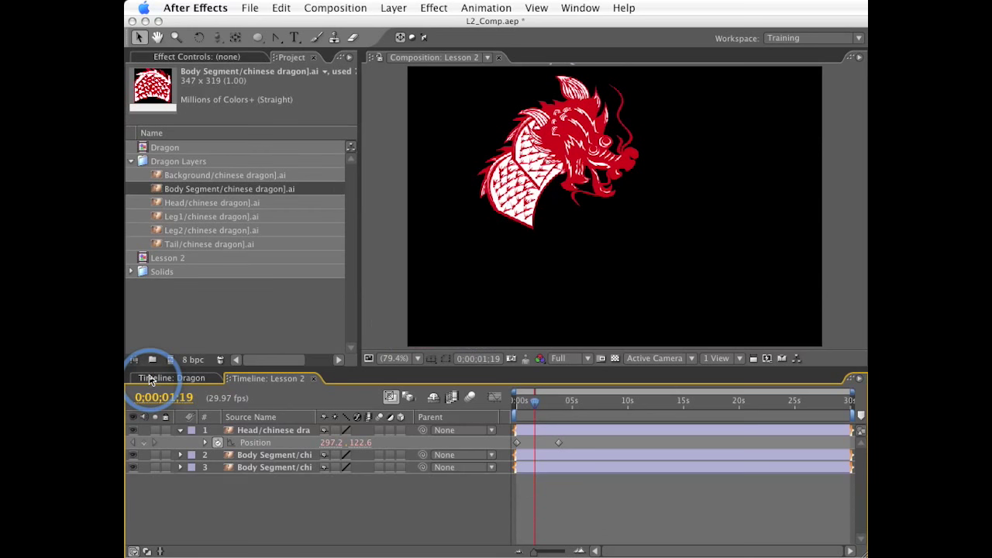
click(263, 456)
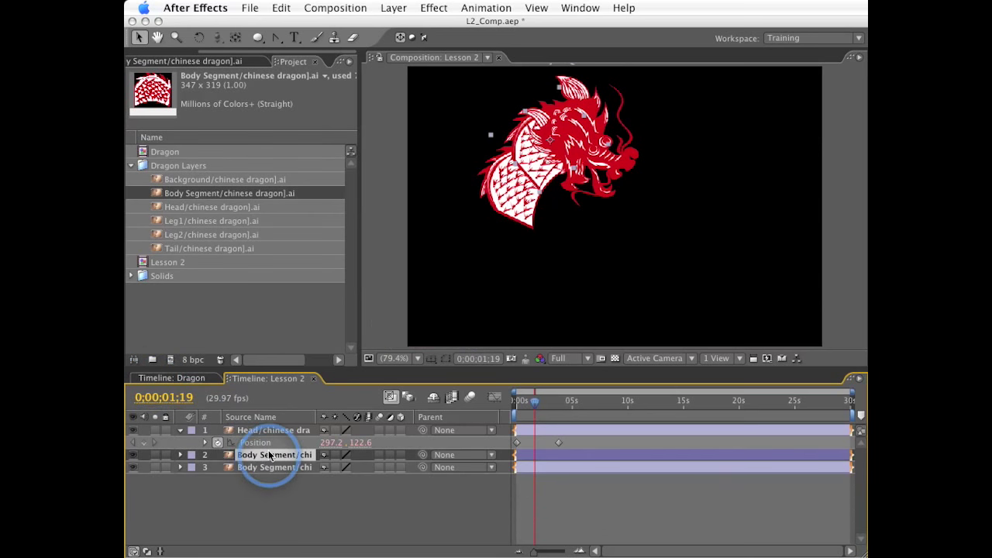
key(s)
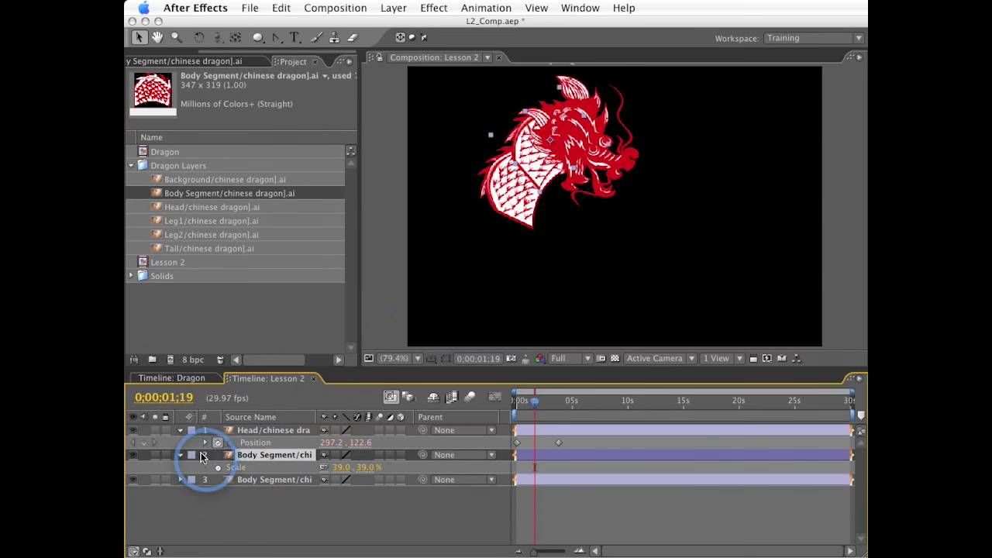
click(271, 480)
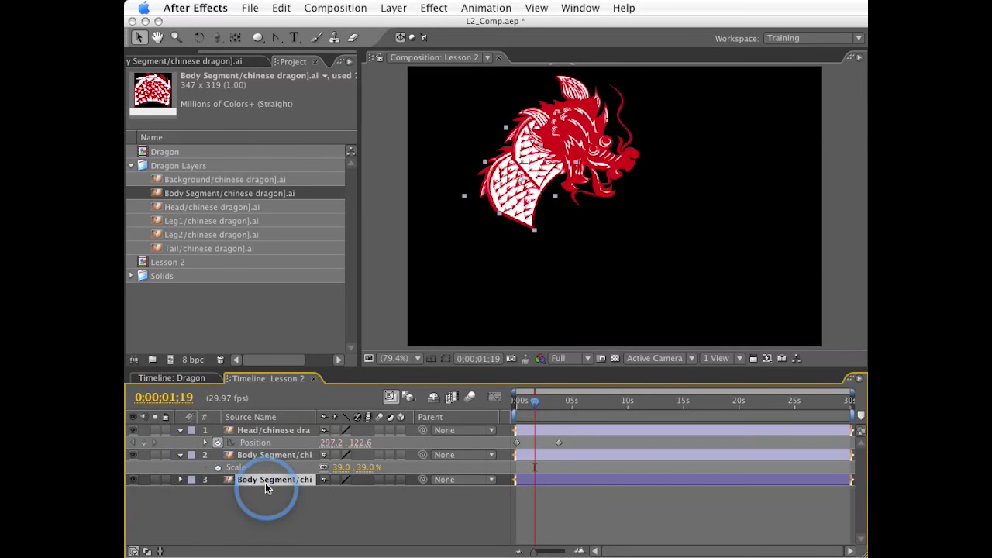
key(s)
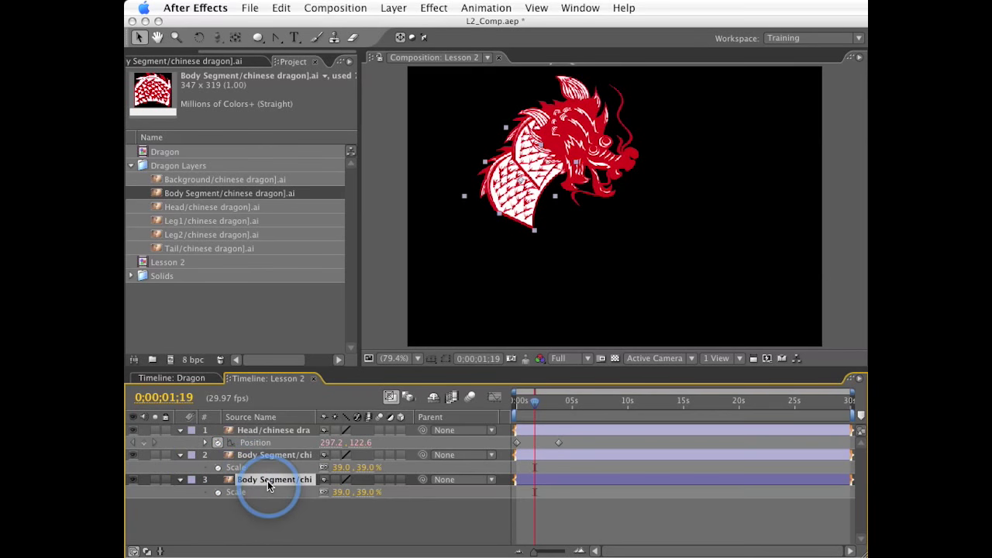
- Add an expression to layer 3's Scale and enter the first line, s = index;
alt+click(217, 492)
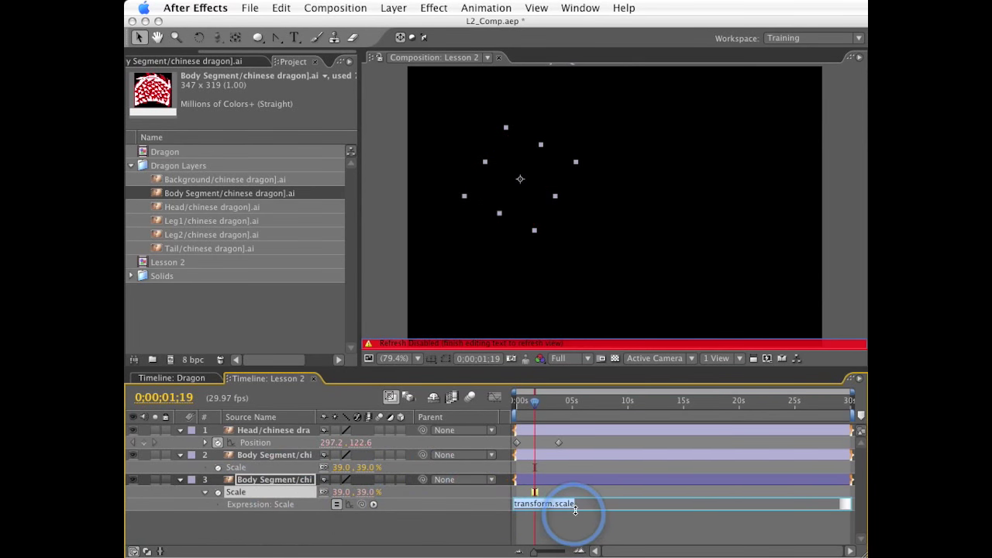
drag(577, 510, 573, 530)
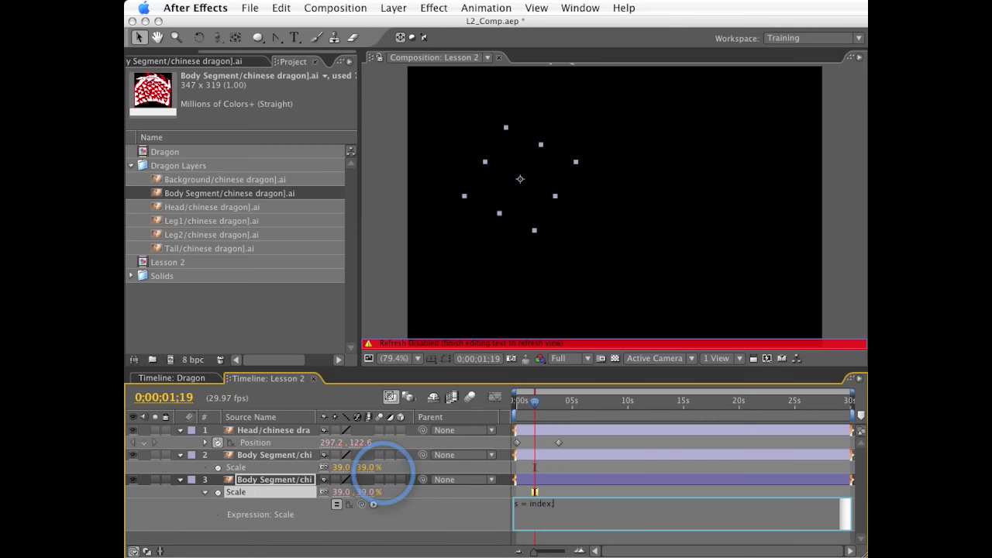
text(;)
key(Return)
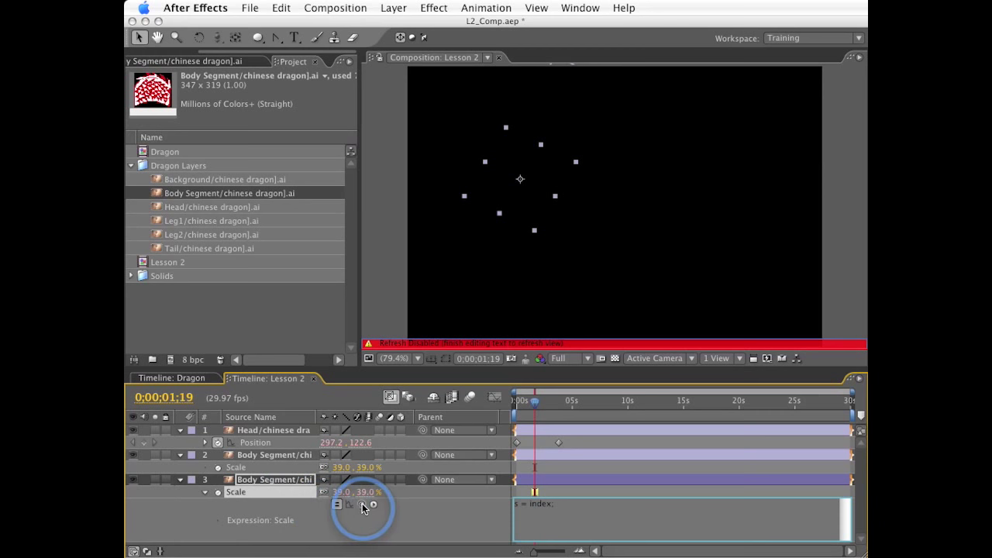
- Finish the expression with scale = [s,s] and commit it, giving 36% scale
drag(362, 508, 256, 494)
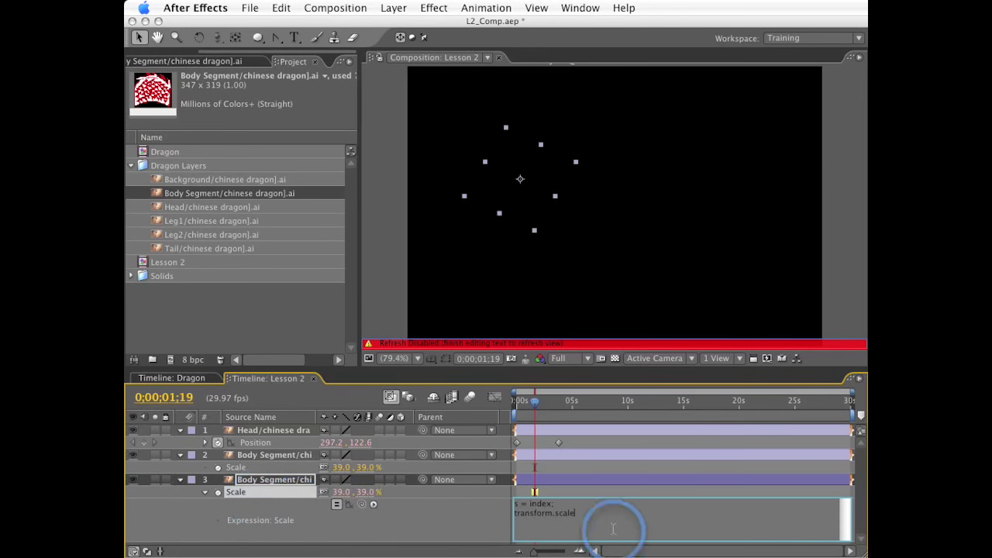
drag(583, 513, 518, 513)
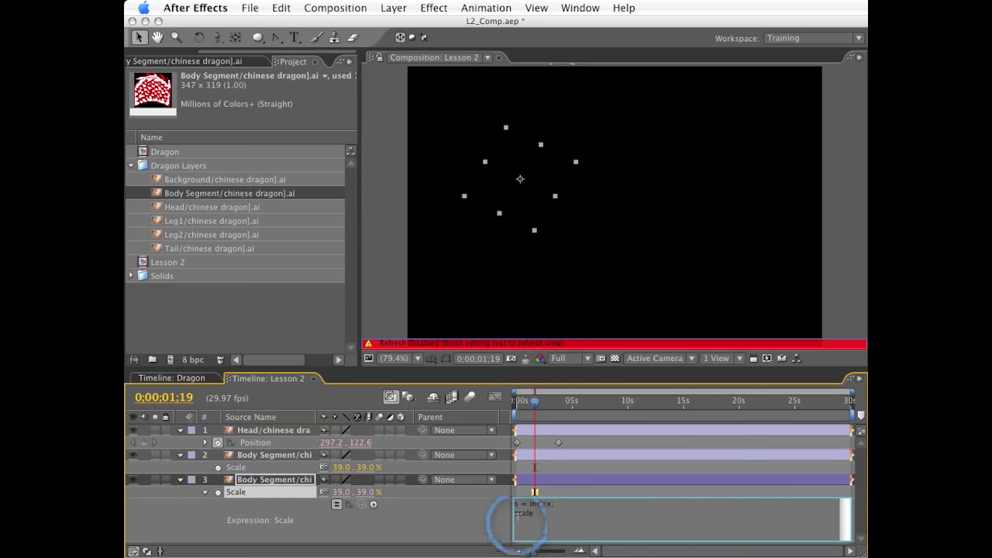
click(518, 519)
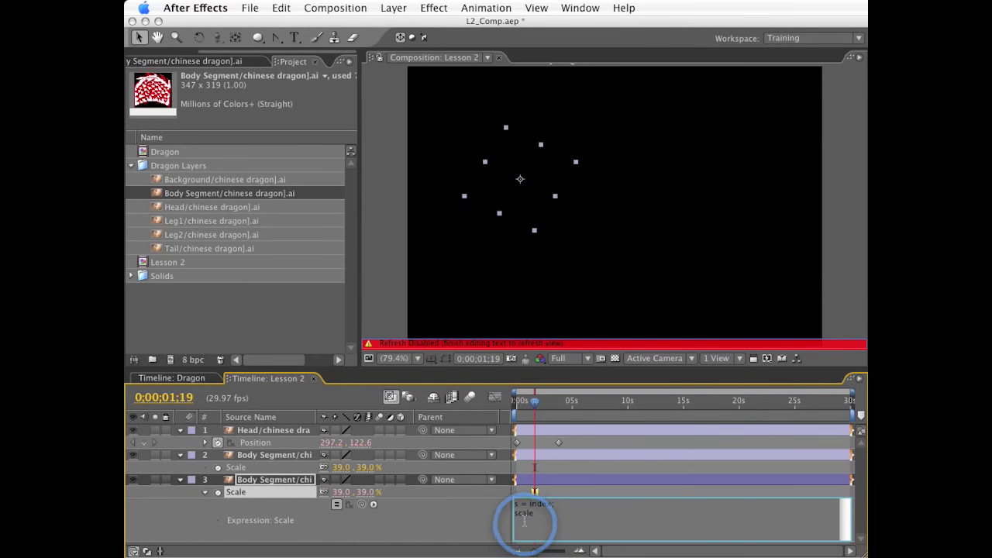
double_click(524, 514)
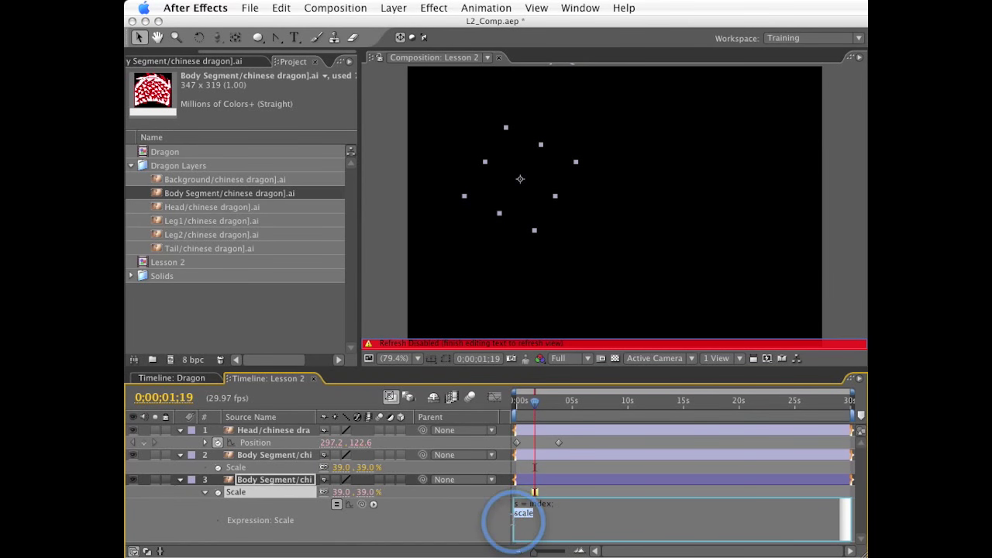
drag(373, 505, 518, 513)
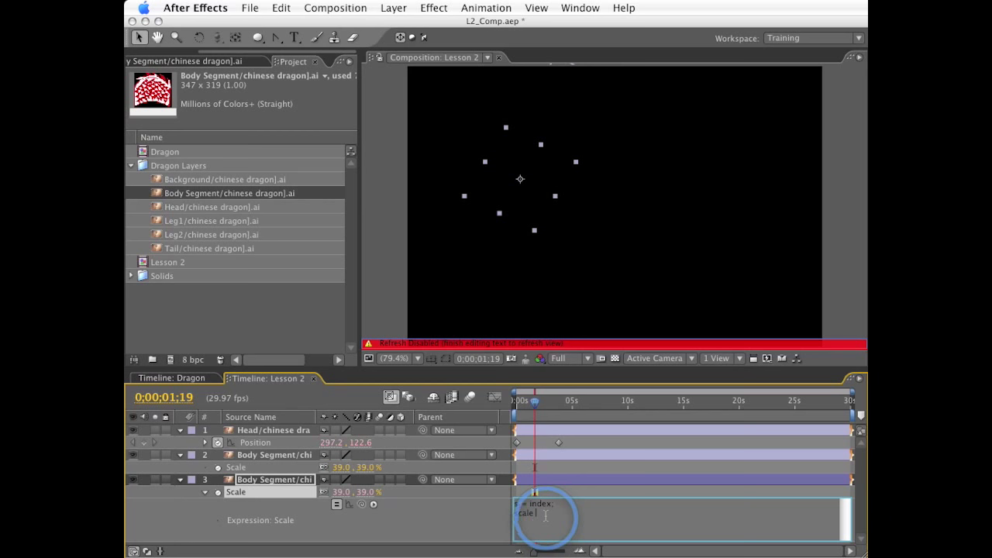
click(509, 517)
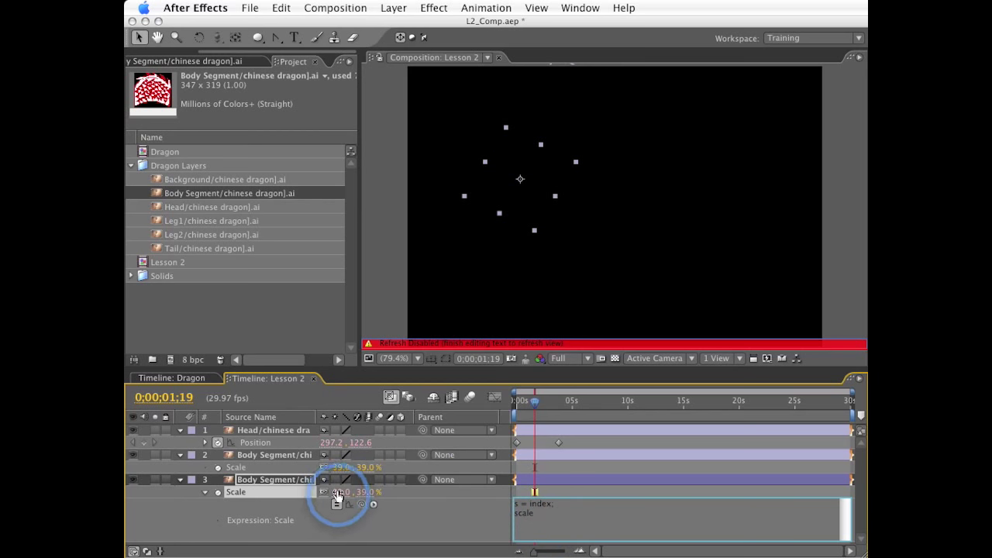
click(541, 513)
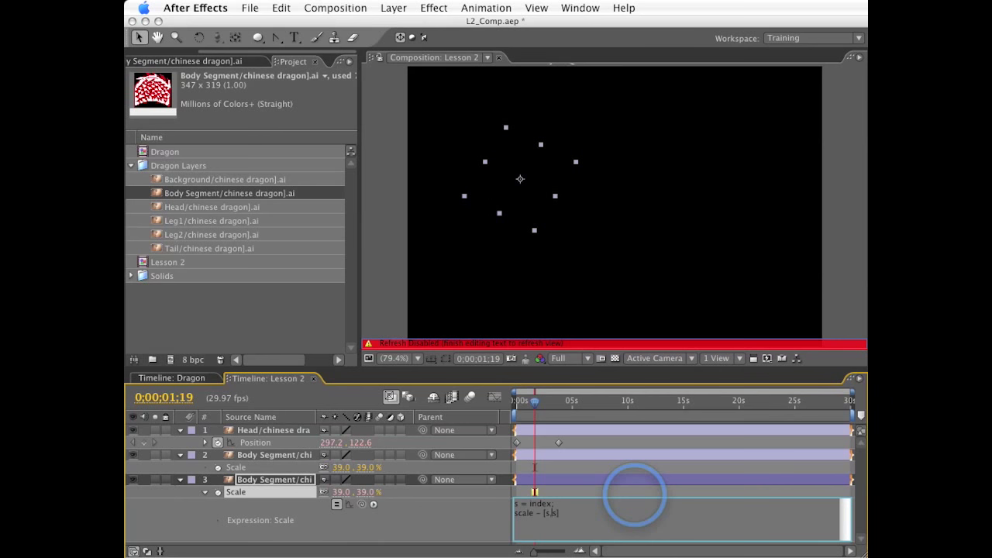
click(544, 512)
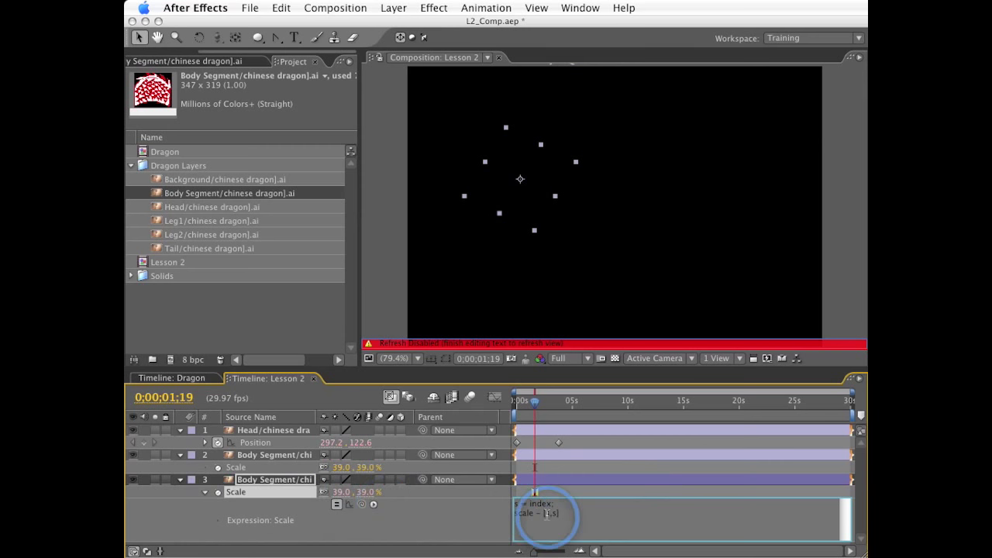
click(447, 512)
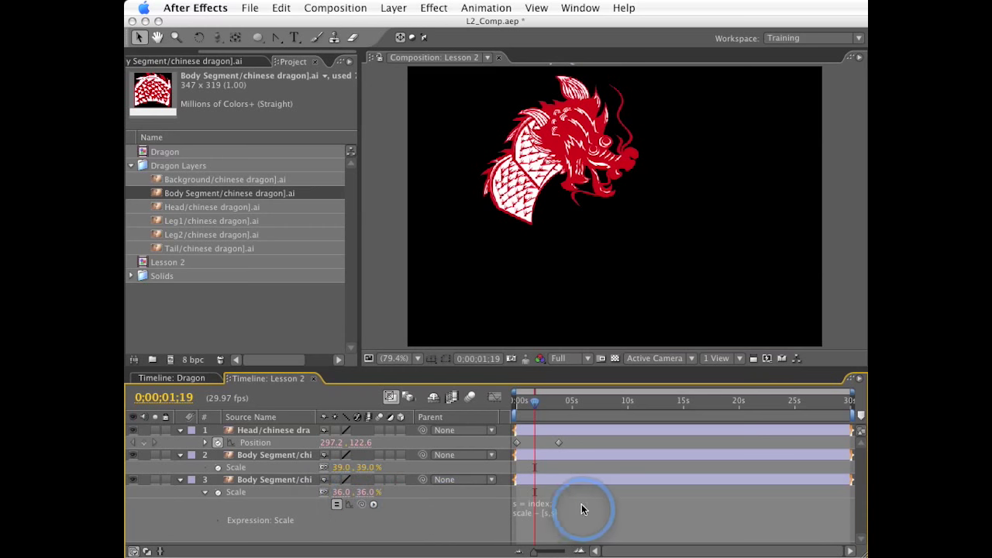
- Change layer 3's Scale expression to s = index*2
click(545, 508)
click(551, 504)
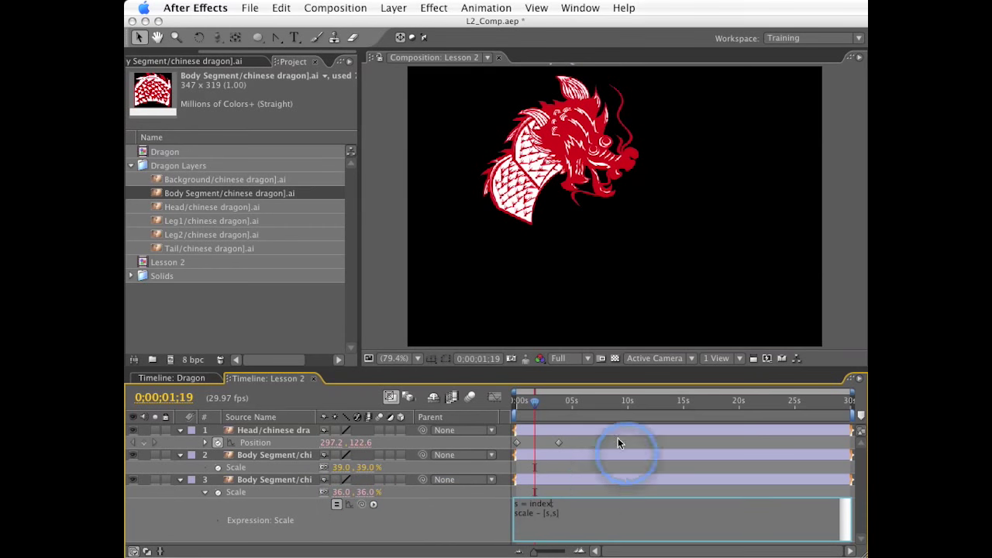
text(*2)
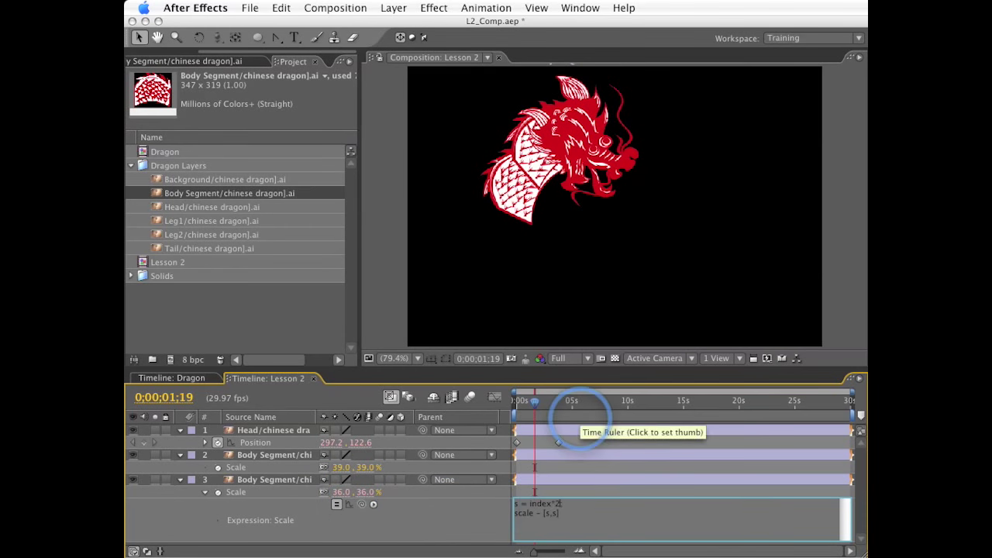
key(KP_Enter)
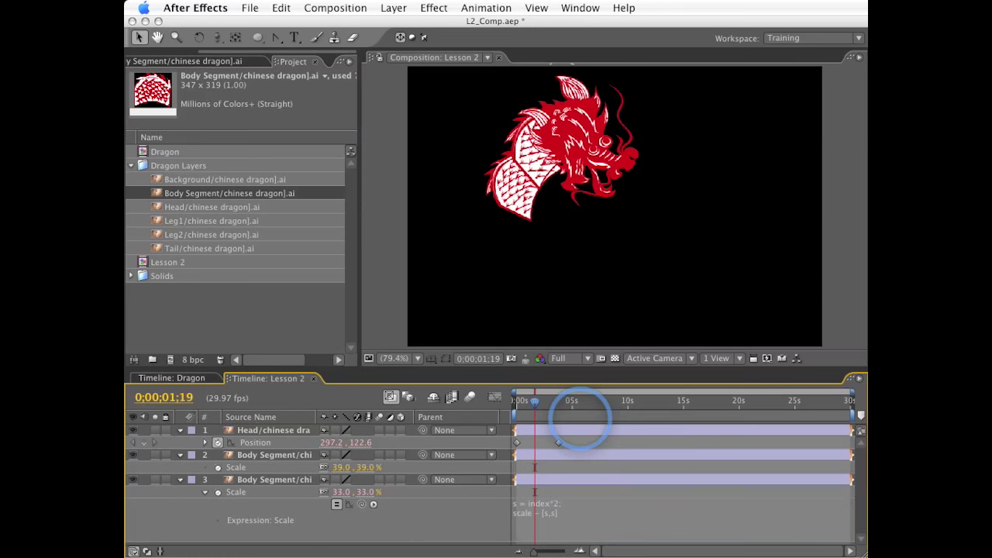
- Duplicate layer 3 into layers 4–7 and preview the progressively smaller segments
click(260, 479)
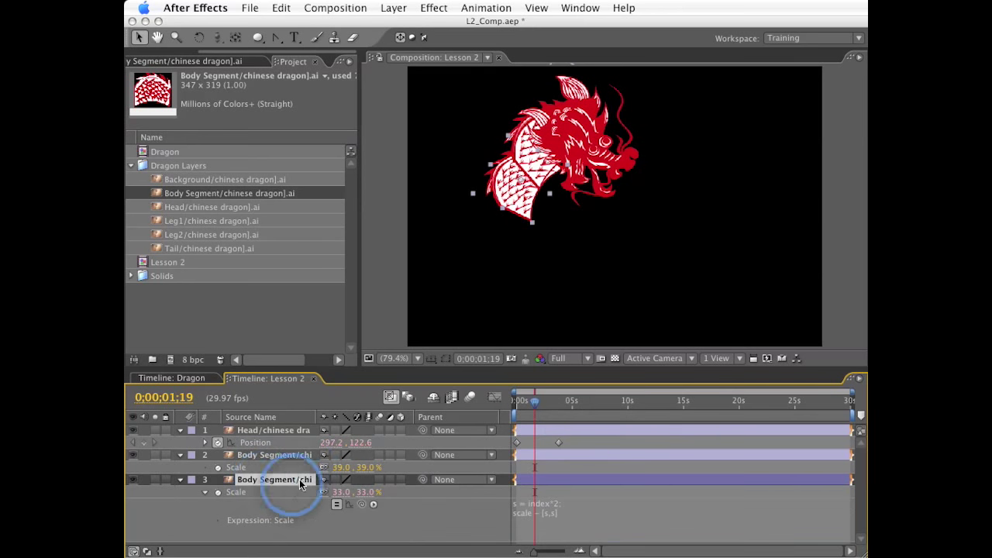
click(532, 506)
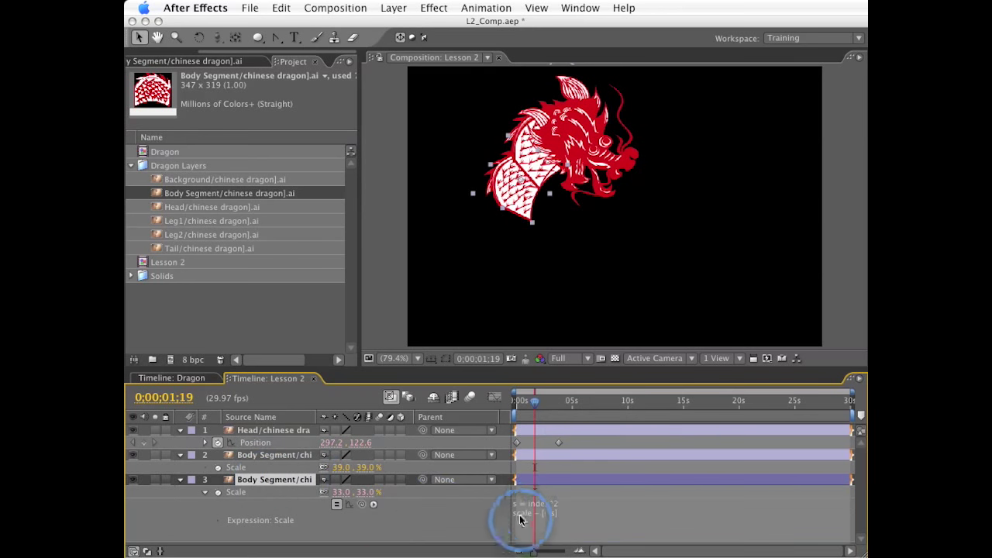
click(362, 503)
key(super+d)
key(super+d)
key(super+d)
key(super+d)
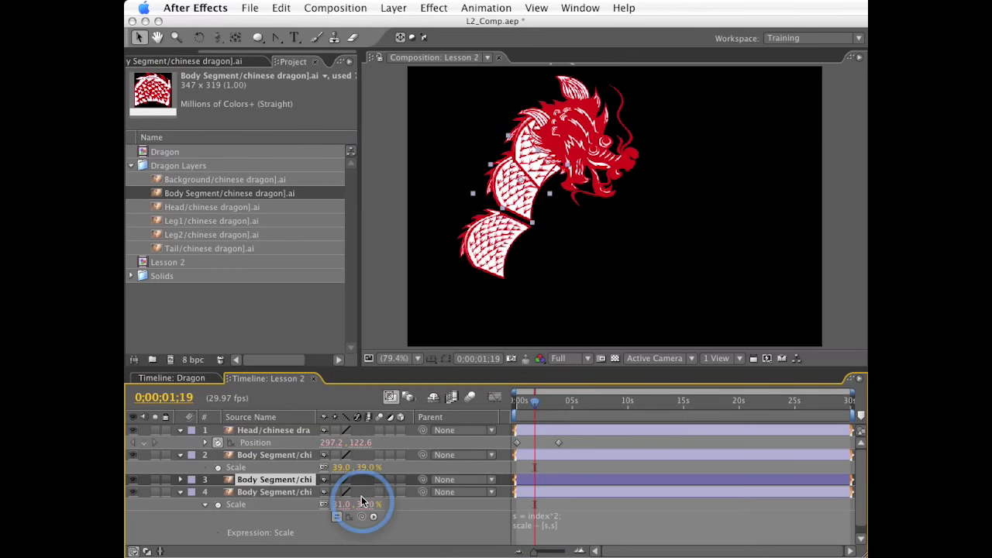
key(KP_0)
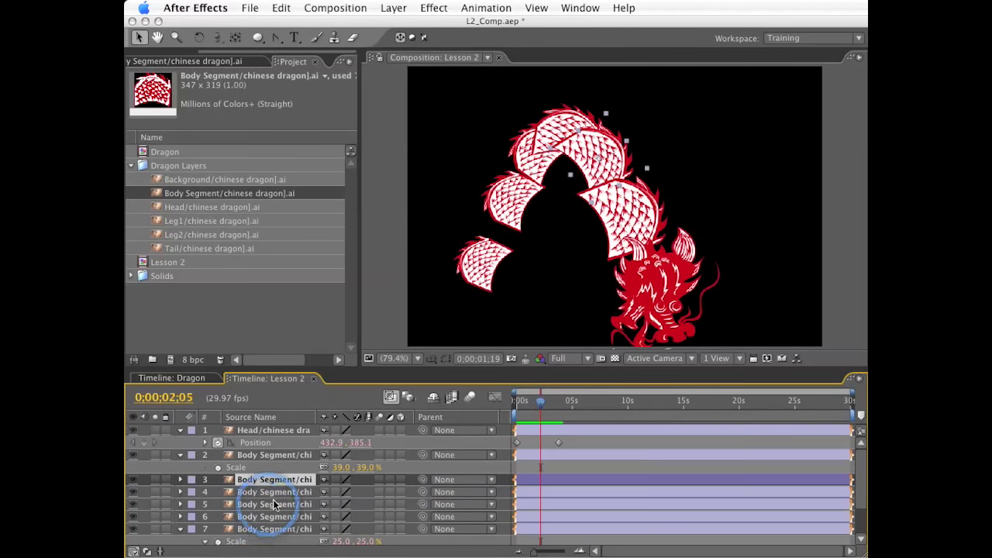
- Delete the duplicate Body Segment layers 4 through 7
key(ctrl+v)
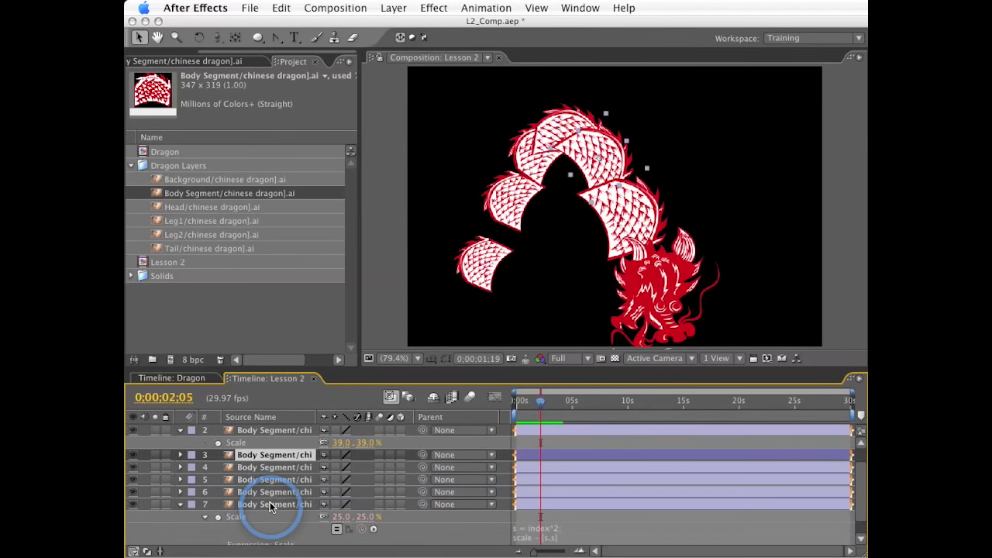
scroll(274, 502, up, 2)
click(265, 528)
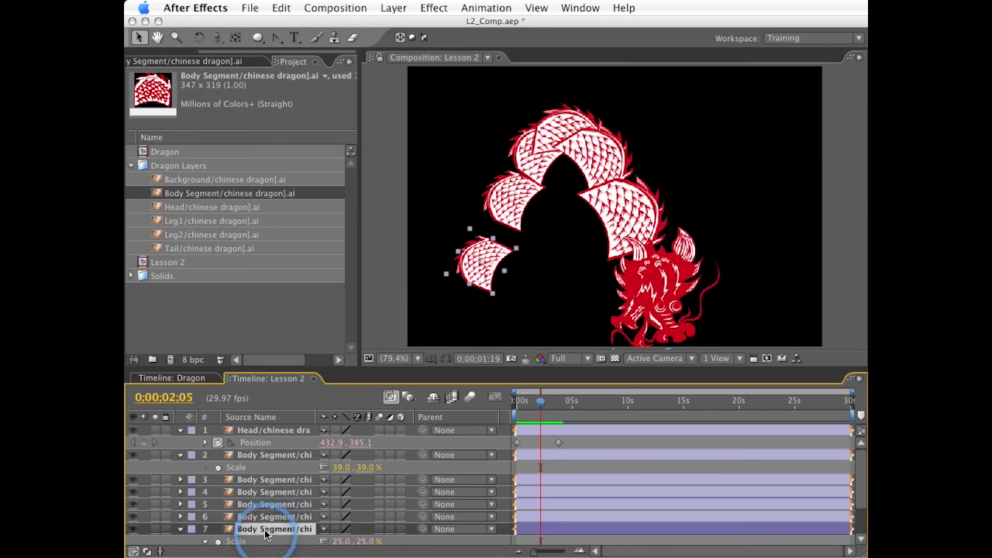
shift+click(271, 492)
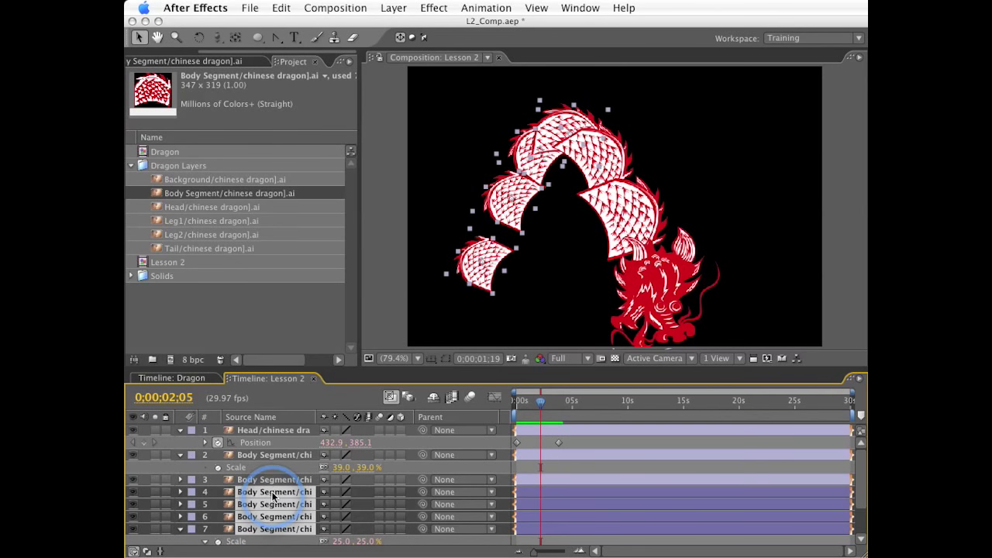
key(Delete)
- Shorten layer 3's Position expression delay from .2 to .13 seconds
click(273, 481)
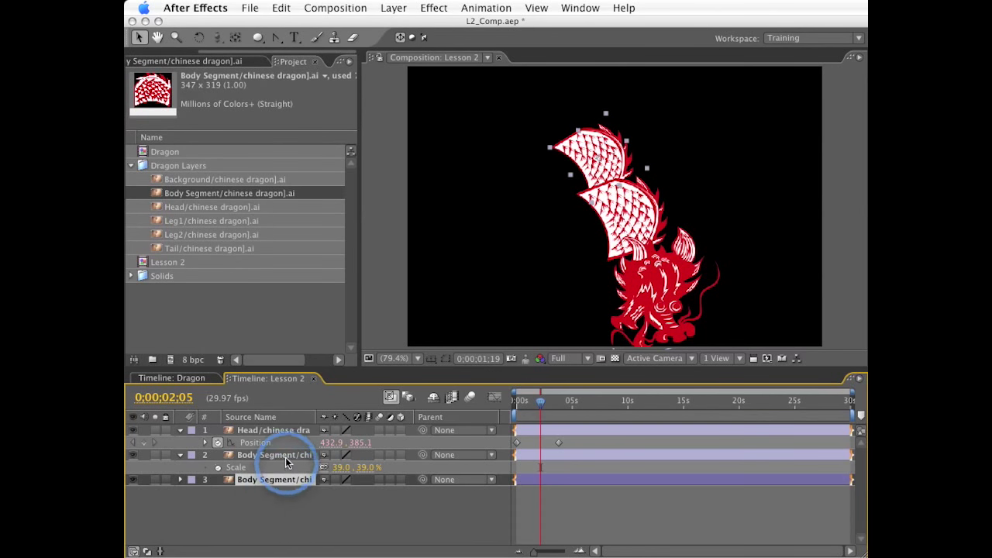
shift+click(287, 455)
key(e)
key(e)
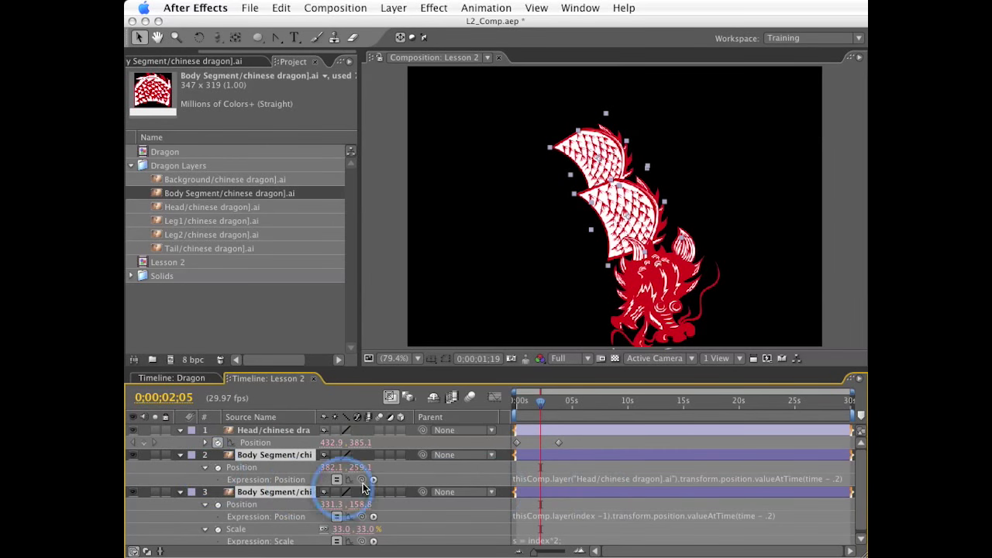
click(766, 516)
double_click(772, 515)
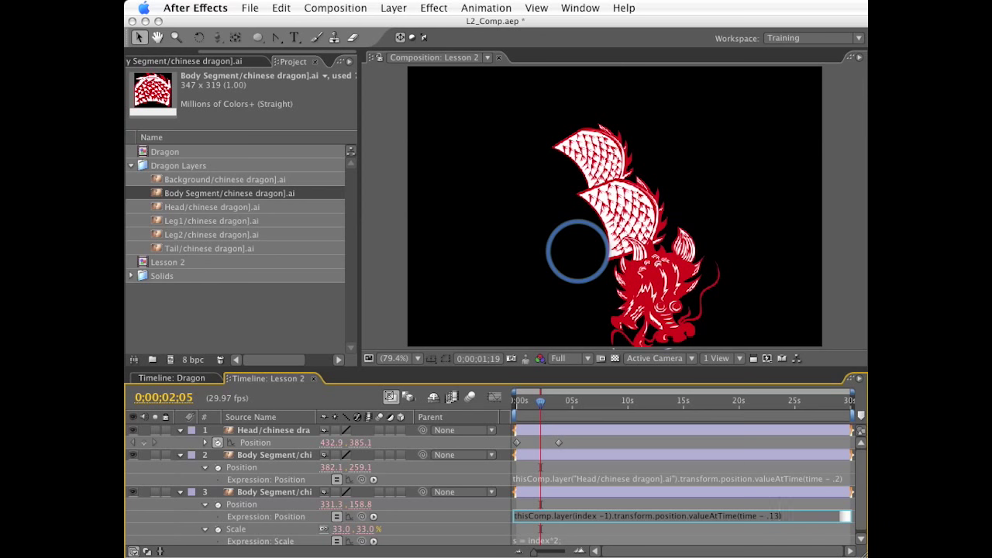
click(578, 251)
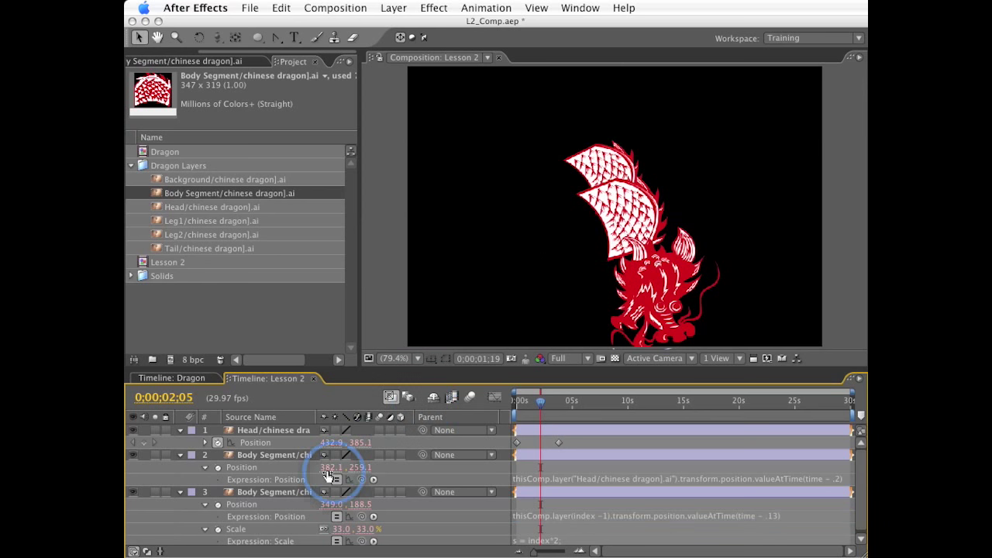
click(295, 492)
click(446, 531)
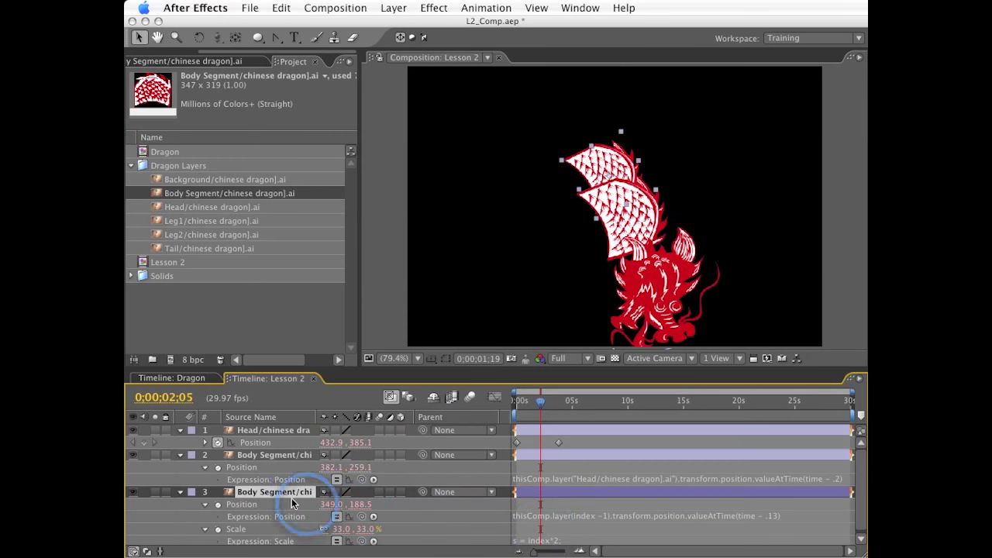
- Duplicate the .13-delay layer 3 three times and preview the longer body
click(179, 493)
click(259, 494)
key(super+d)
key(super+d)
key(super+d)
key(super+d)
key(space)
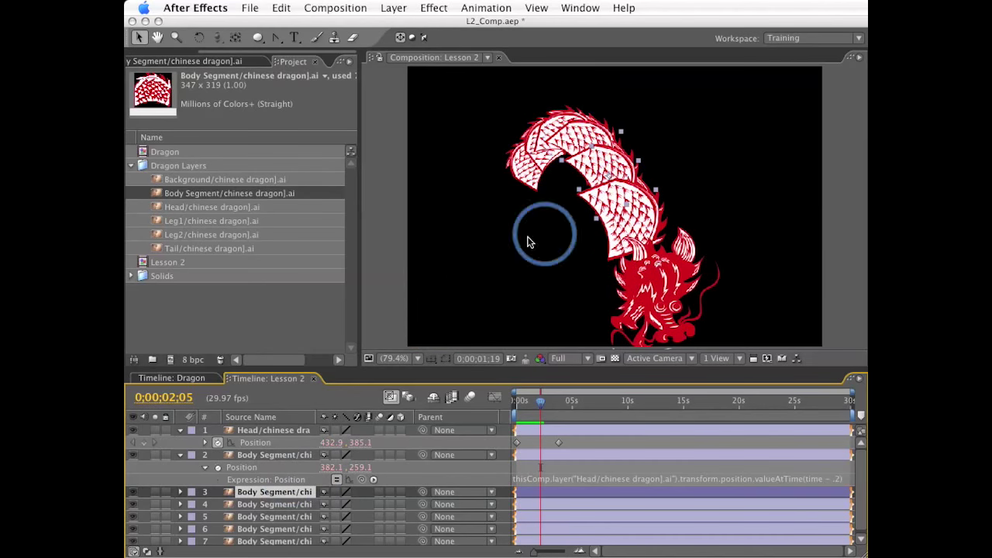
- Duplicate Body Segment layer 7 to create layer 8
click(188, 455)
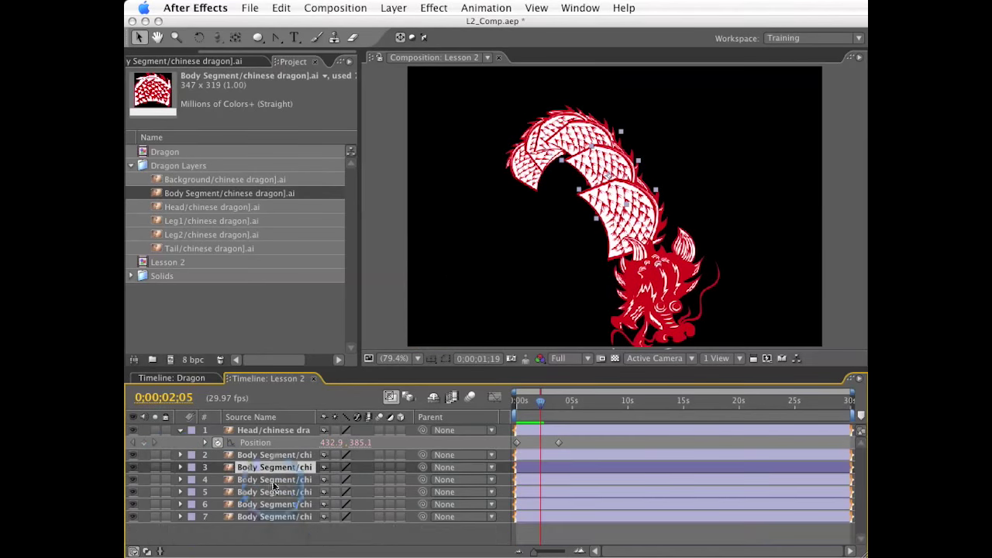
click(262, 515)
key(super+d)
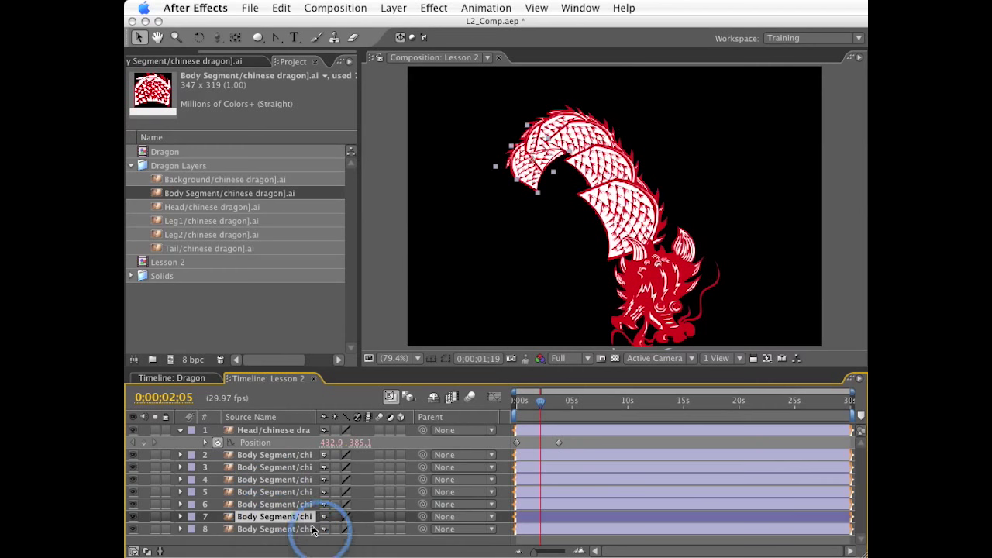
- Replace layer 8's source with the Tail/chinese dragon].ai artwork
click(268, 532)
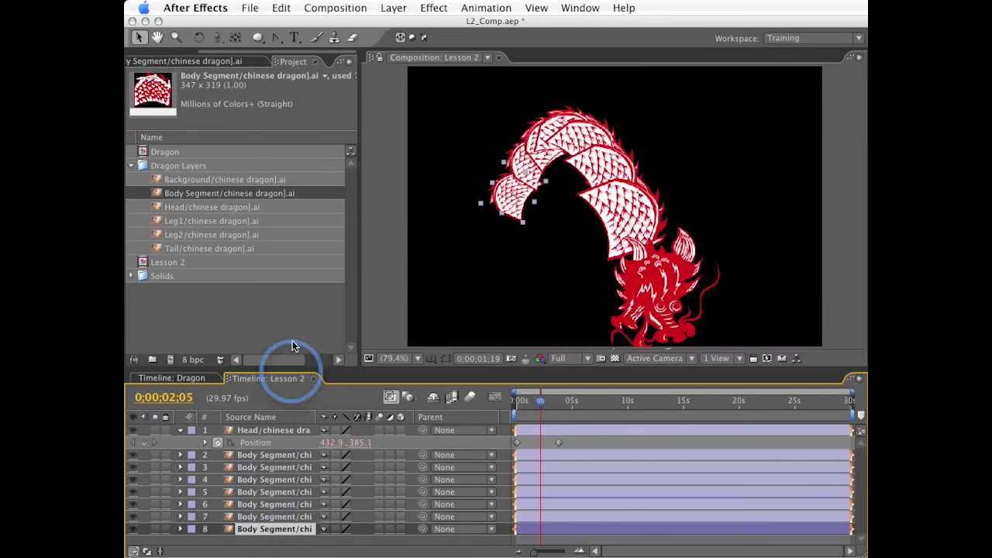
drag(194, 249, 253, 534)
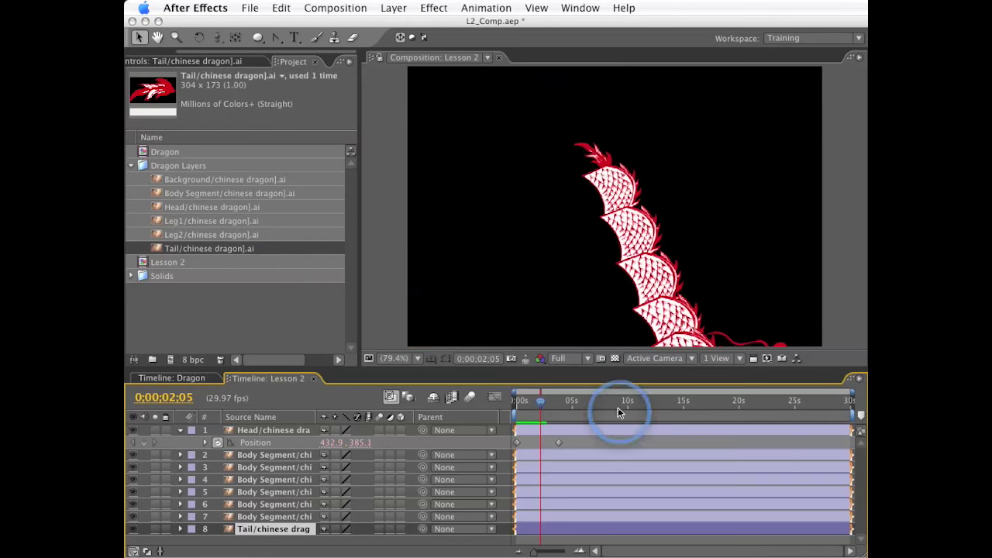
click(581, 445)
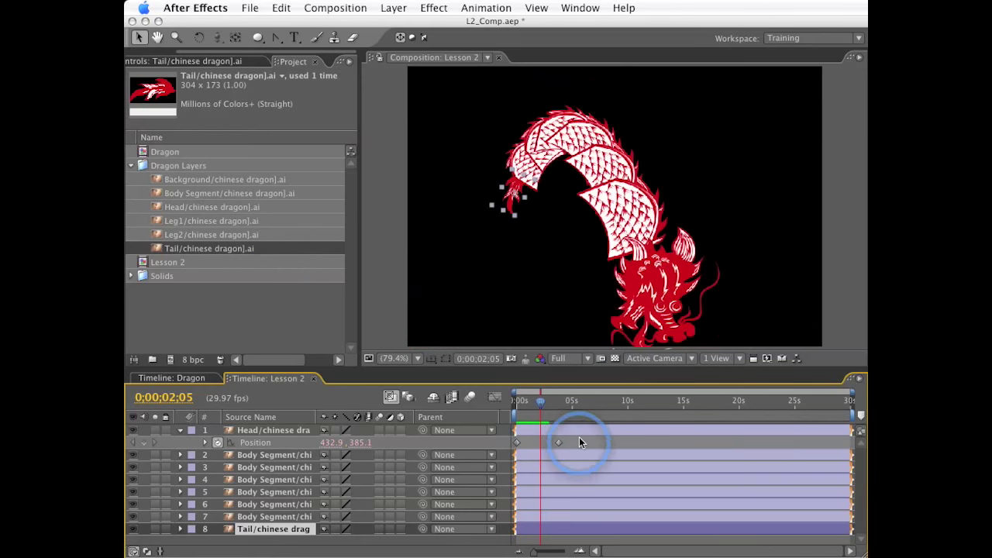
drag(579, 442, 512, 447)
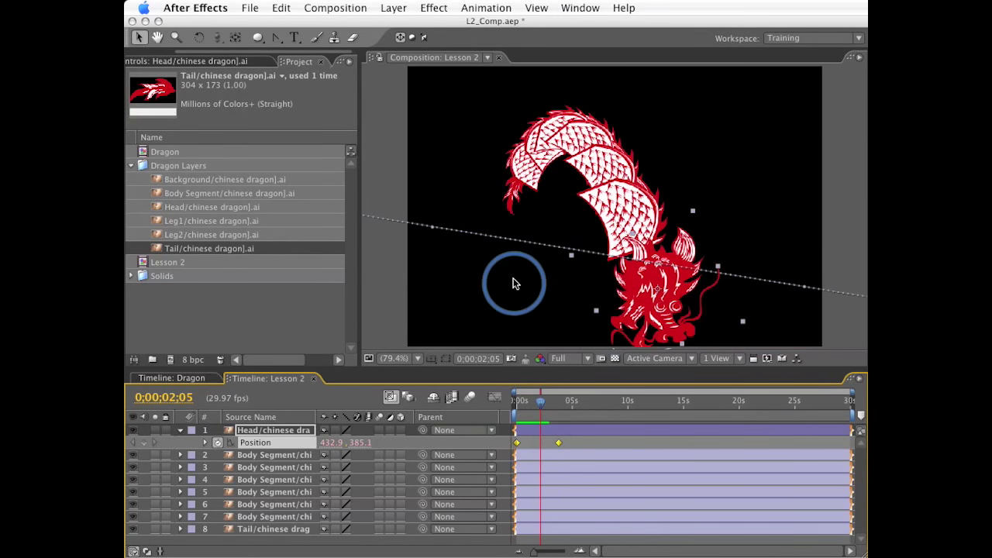
- RAM preview the finished dragon with its head, six segments and tail
key(KP_0)
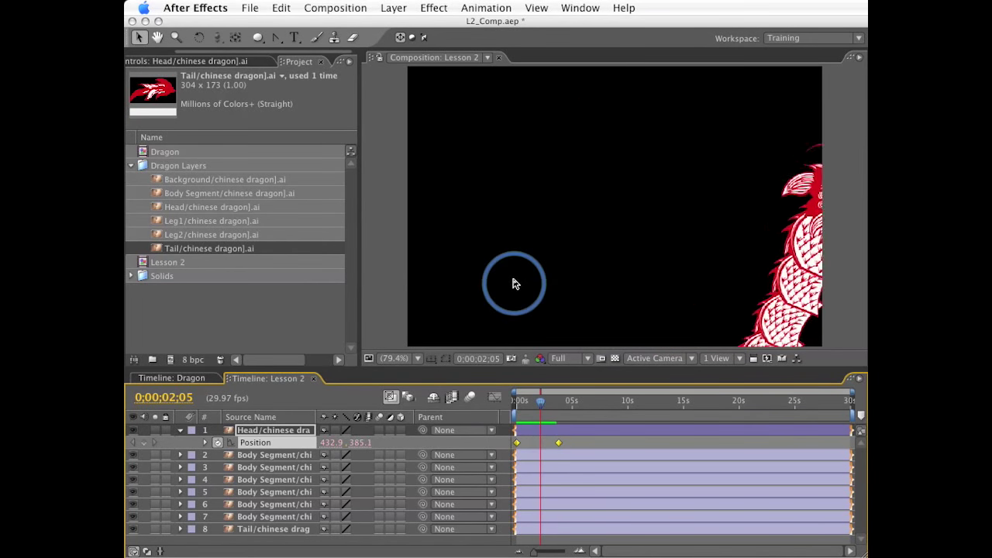